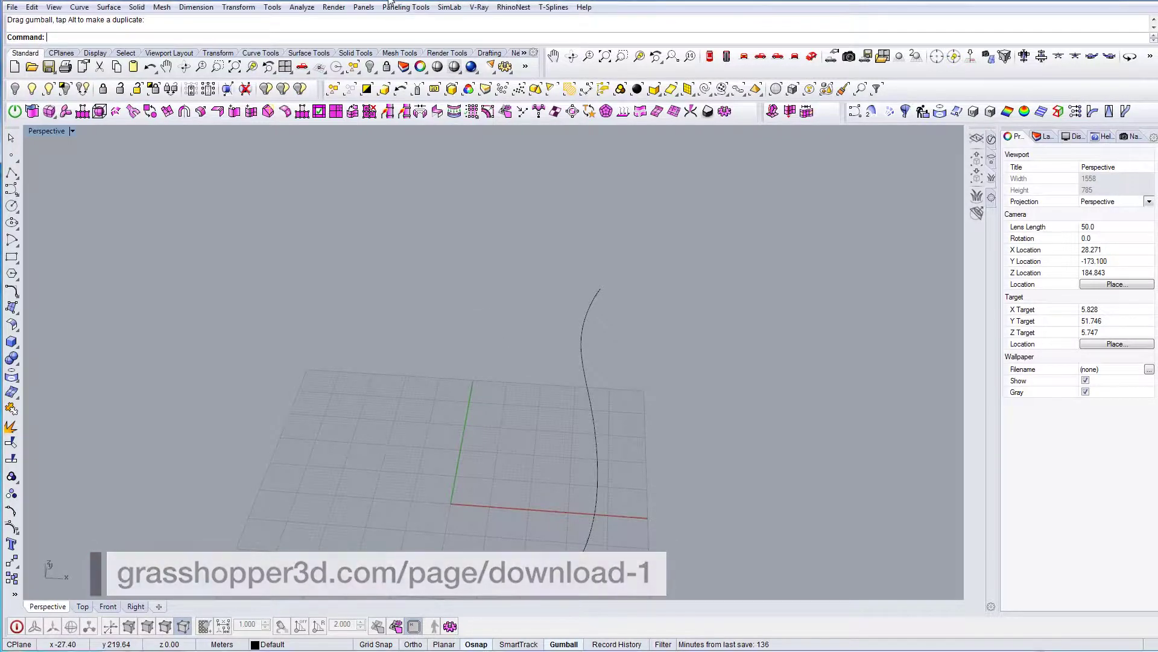
Launch Grasshopper with the Curve attractor definition
text(Grass)
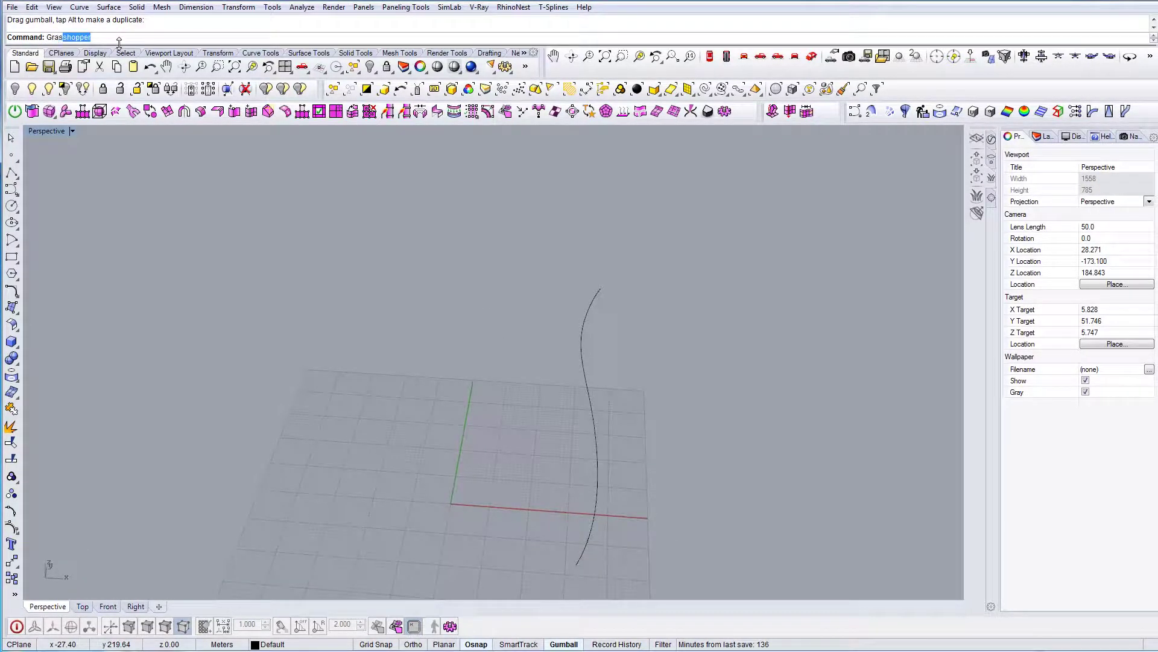
text(h)
key(Return)
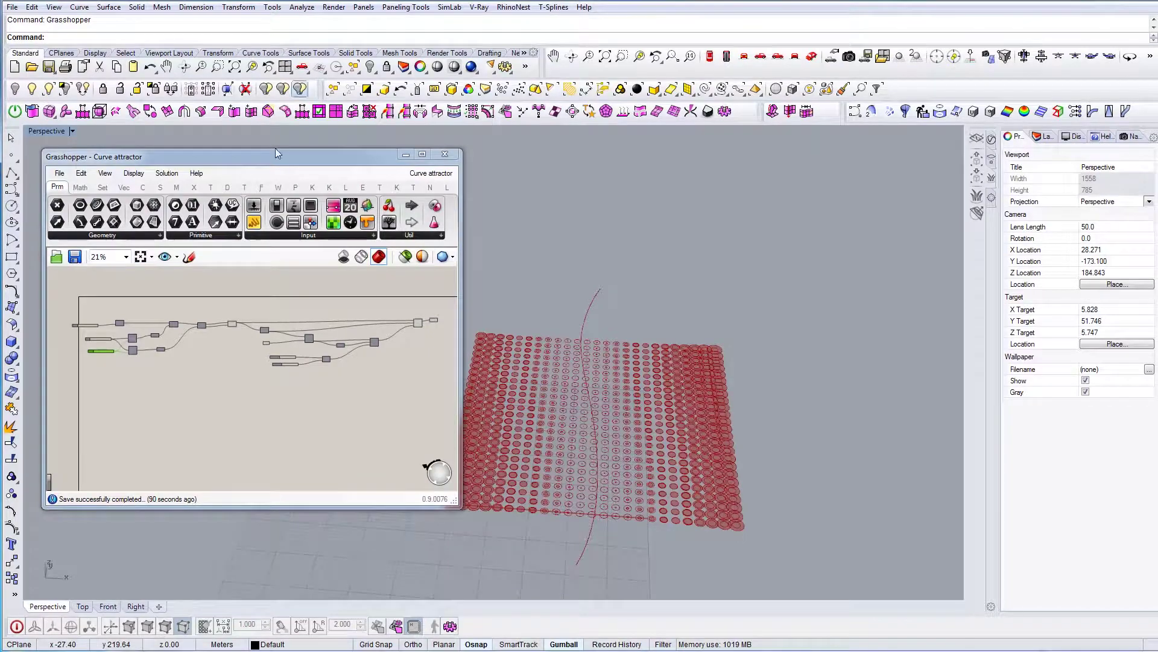
Examine the previewed circle grid in the viewport and the overall component layout of the Curve attractor definition
right_drag(567, 410, 712, 402)
scroll(670, 399, up, 11)
scroll(673, 410, down, 7)
right_drag(290, 394, 287, 411)
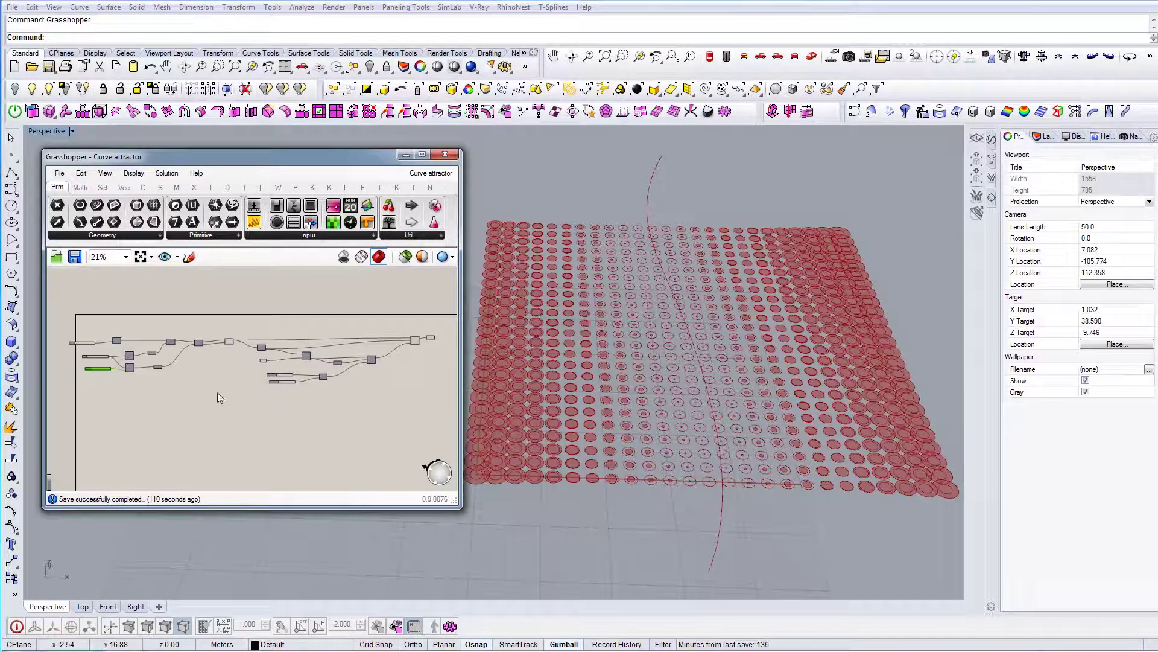
right_drag(217, 392, 276, 401)
scroll(213, 376, up, 6)
right_drag(168, 341, 291, 380)
scroll(291, 380, down, 4)
right_drag(374, 415, 313, 406)
scroll(186, 365, up, 4)
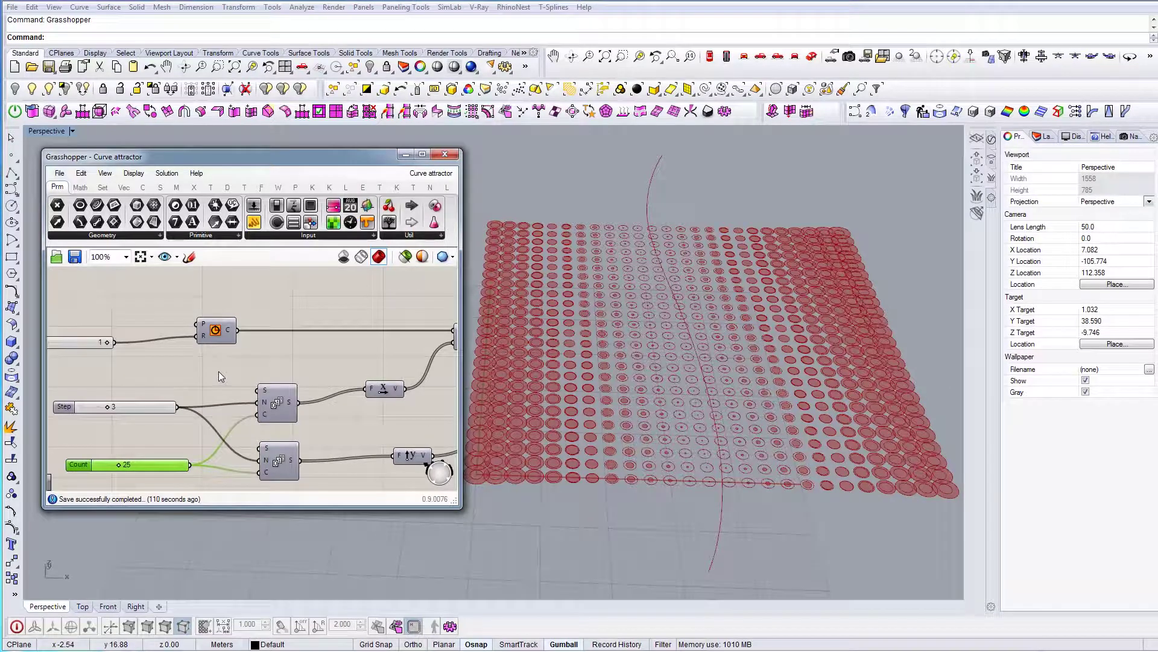
click(80, 187)
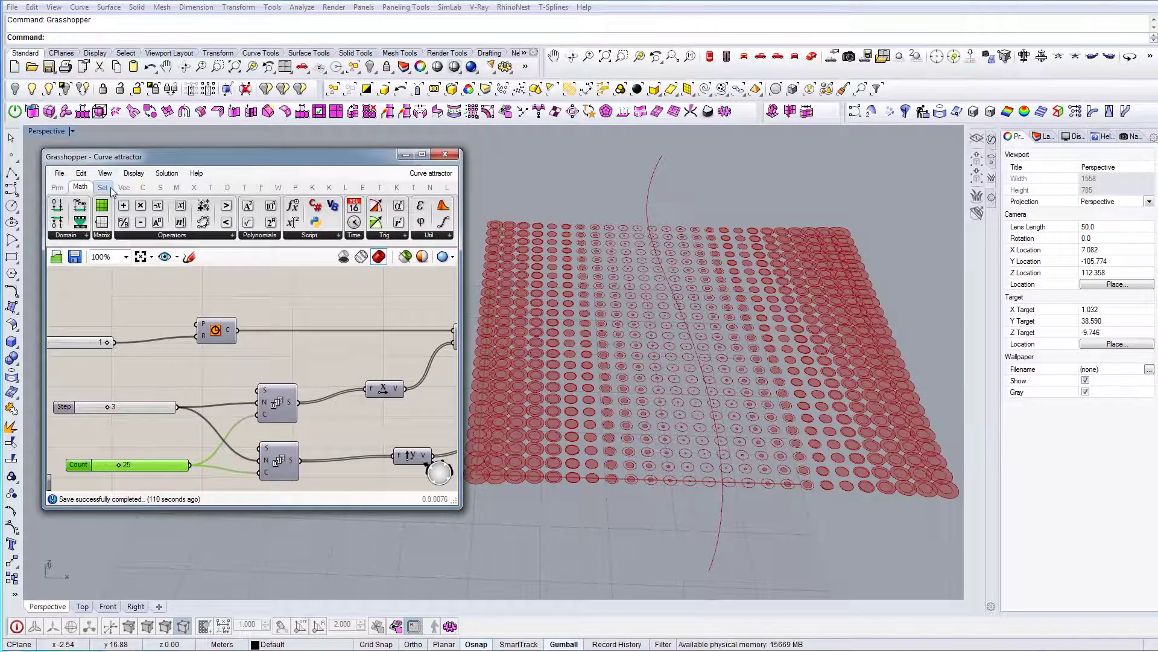
click(102, 187)
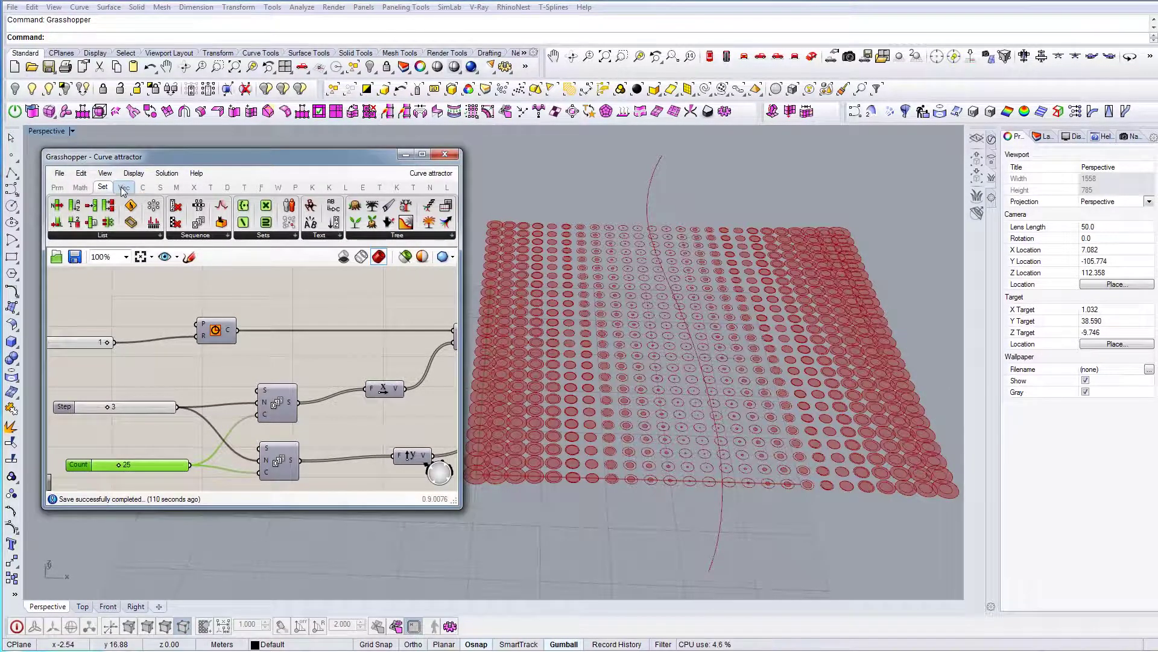
click(123, 187)
mouse_move(145, 193)
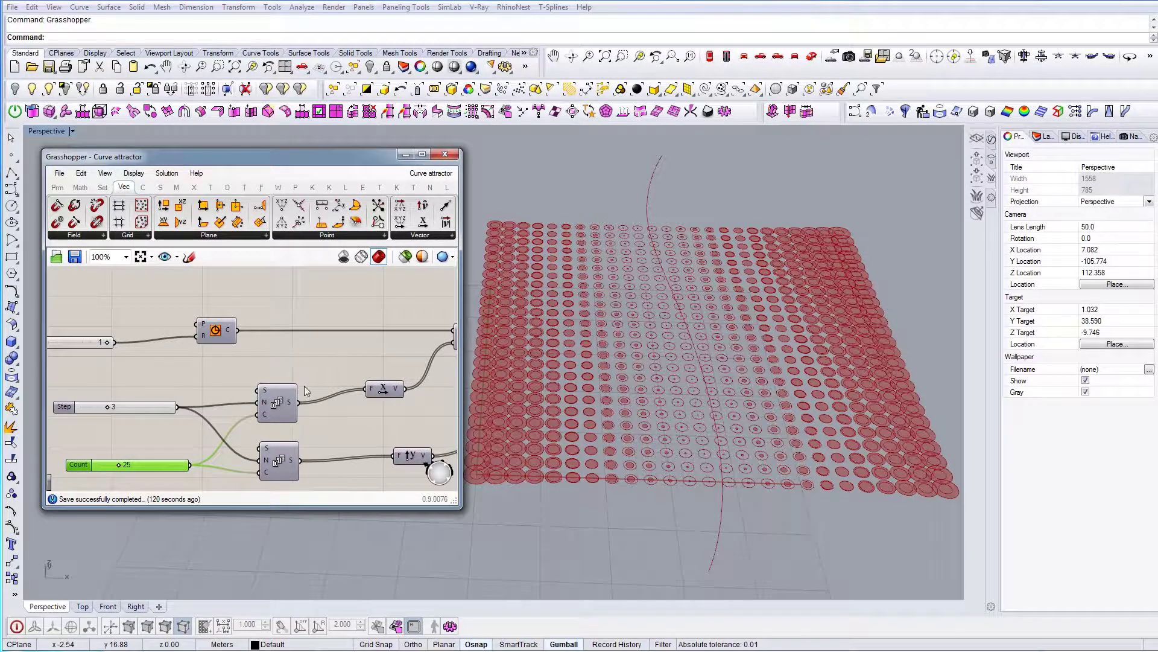
Trace the definition from the X and Y vector components through the attractor Curve parameter and domain sliders to the final scaling component
right_drag(284, 386, 184, 343)
right_drag(331, 375, 175, 423)
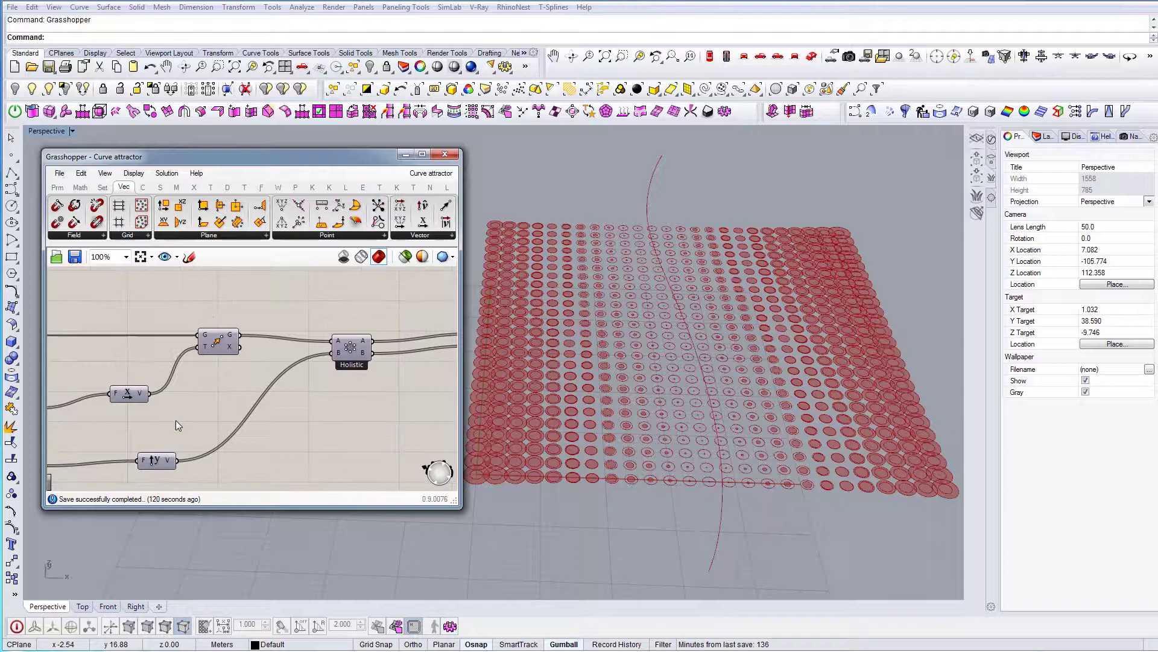
scroll(197, 416, down, 3)
scroll(360, 421, up, 3)
right_drag(360, 421, 141, 389)
mouse_move(258, 395)
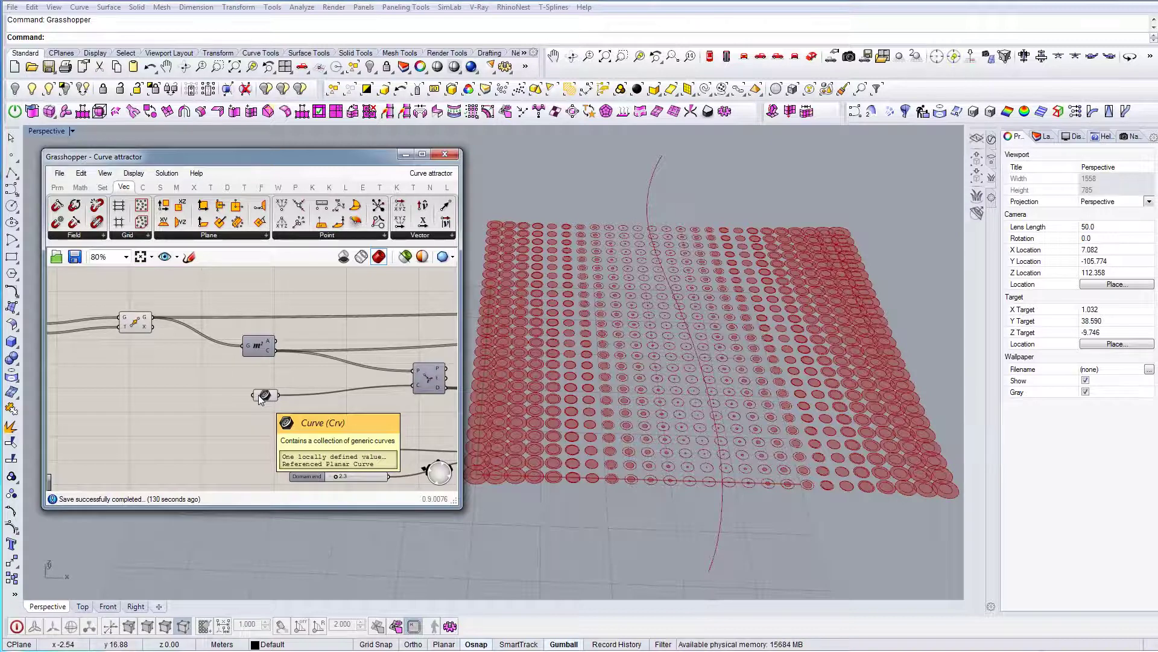
right_drag(378, 412, 263, 406)
drag(182, 394, 190, 389)
right_drag(345, 416, 233, 402)
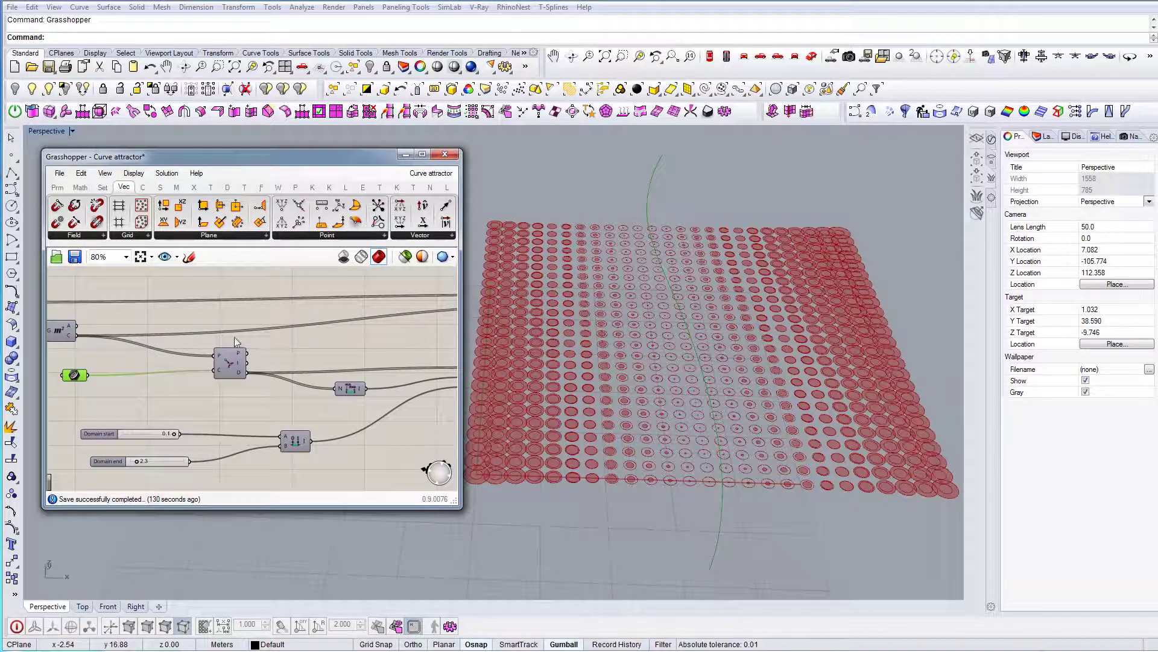
right_drag(338, 417, 212, 423)
scroll(215, 424, down, 3)
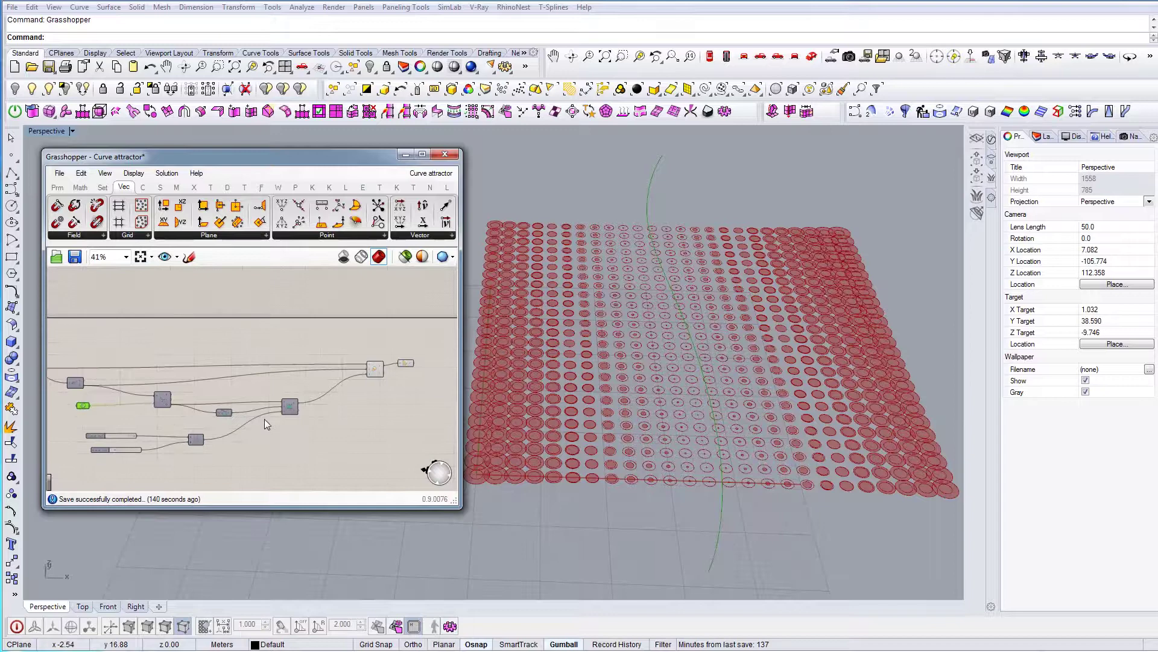
scroll(381, 377, up, 3)
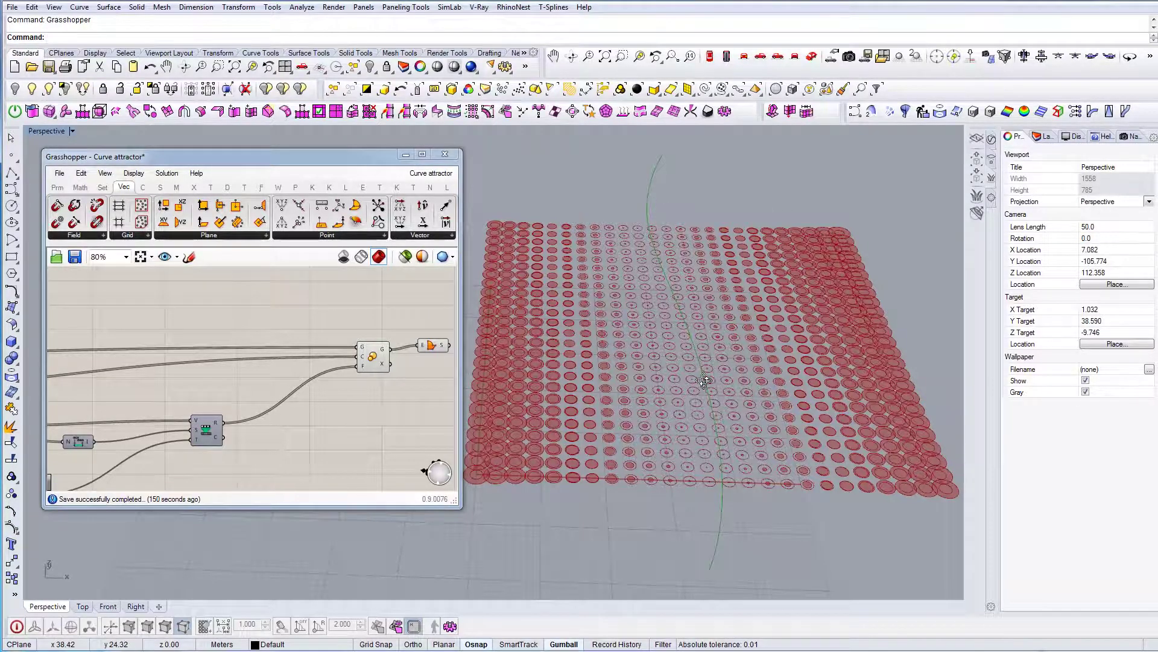
right_drag(705, 380, 696, 414)
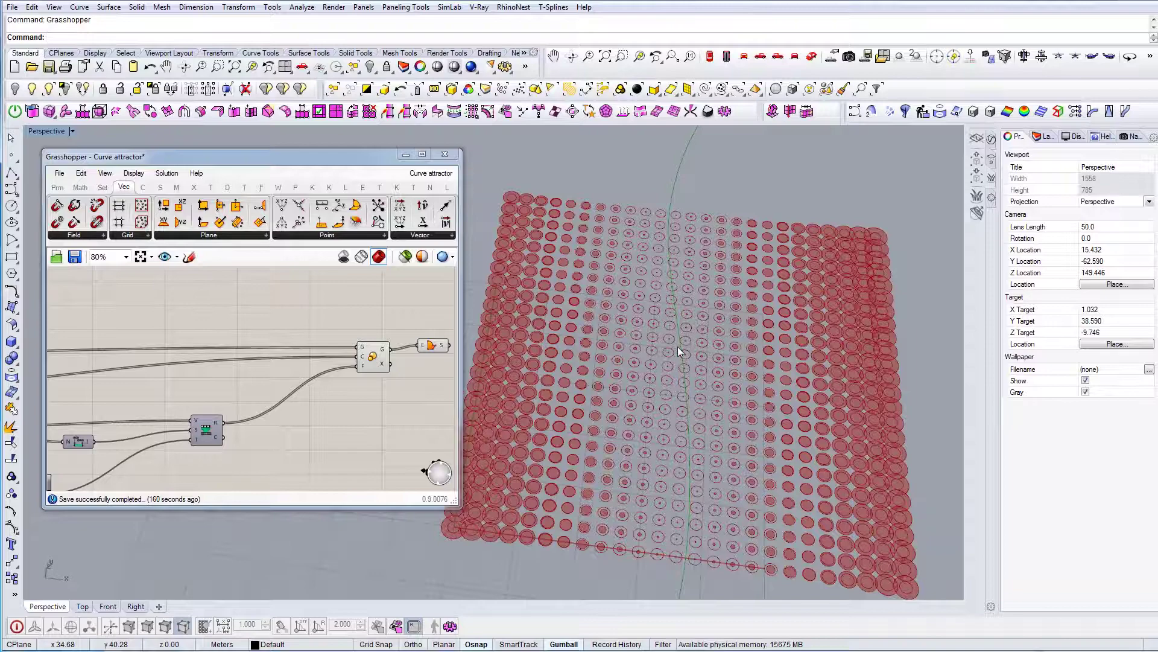
right_drag(678, 347, 676, 306)
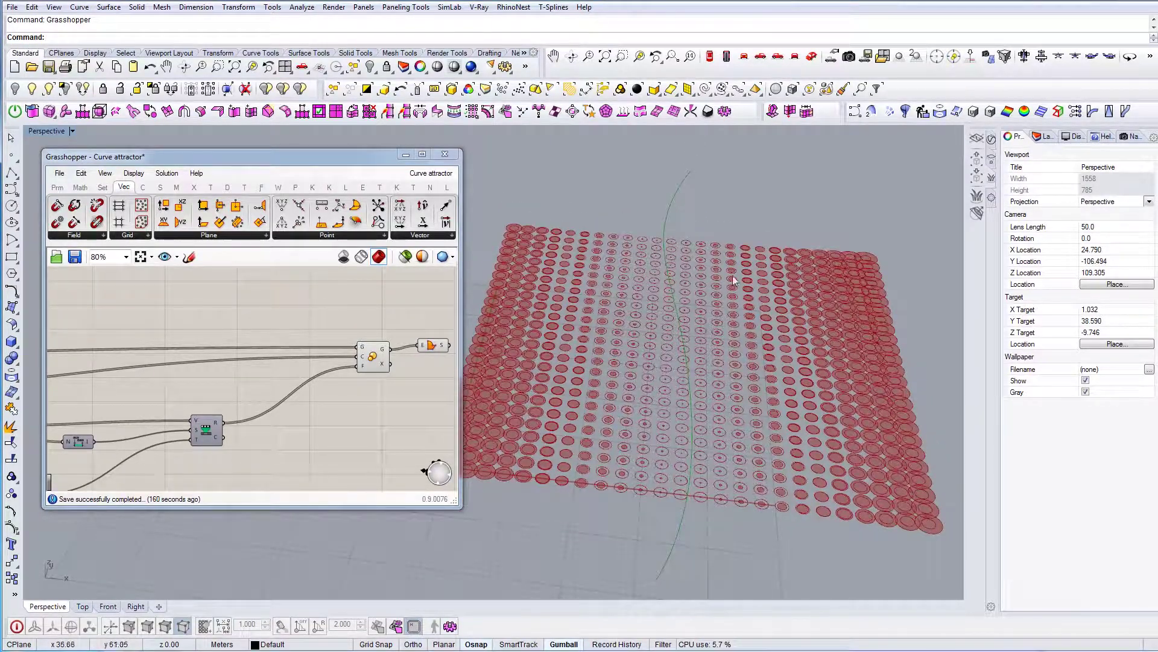
right_drag(690, 479, 668, 357)
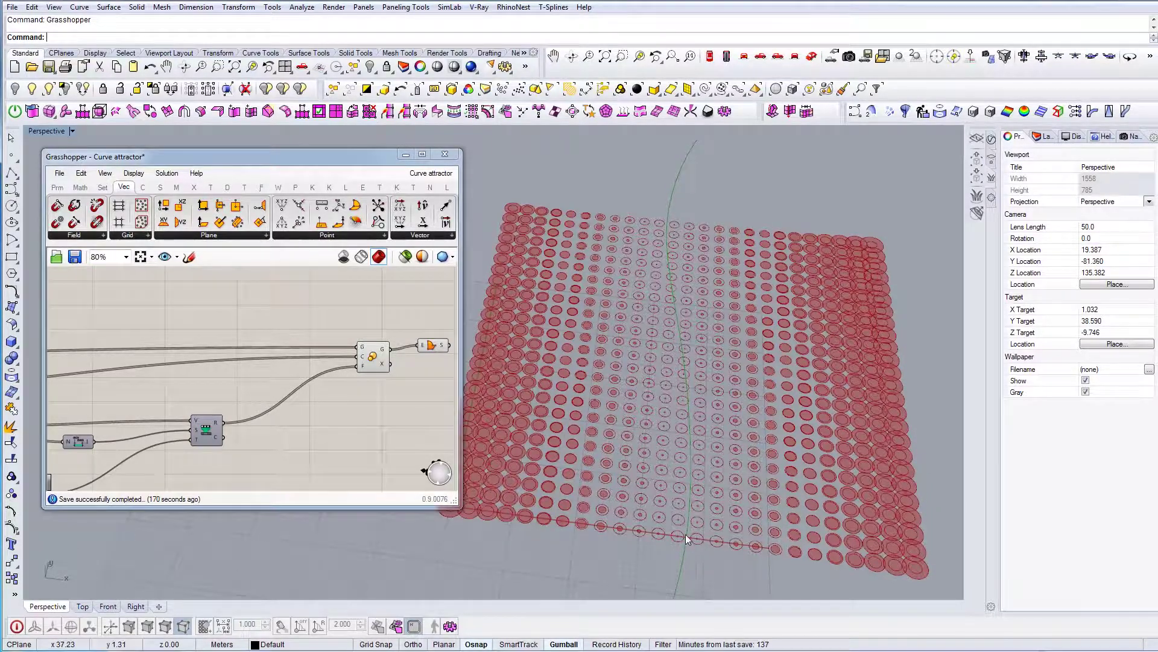
right_drag(688, 479, 688, 447)
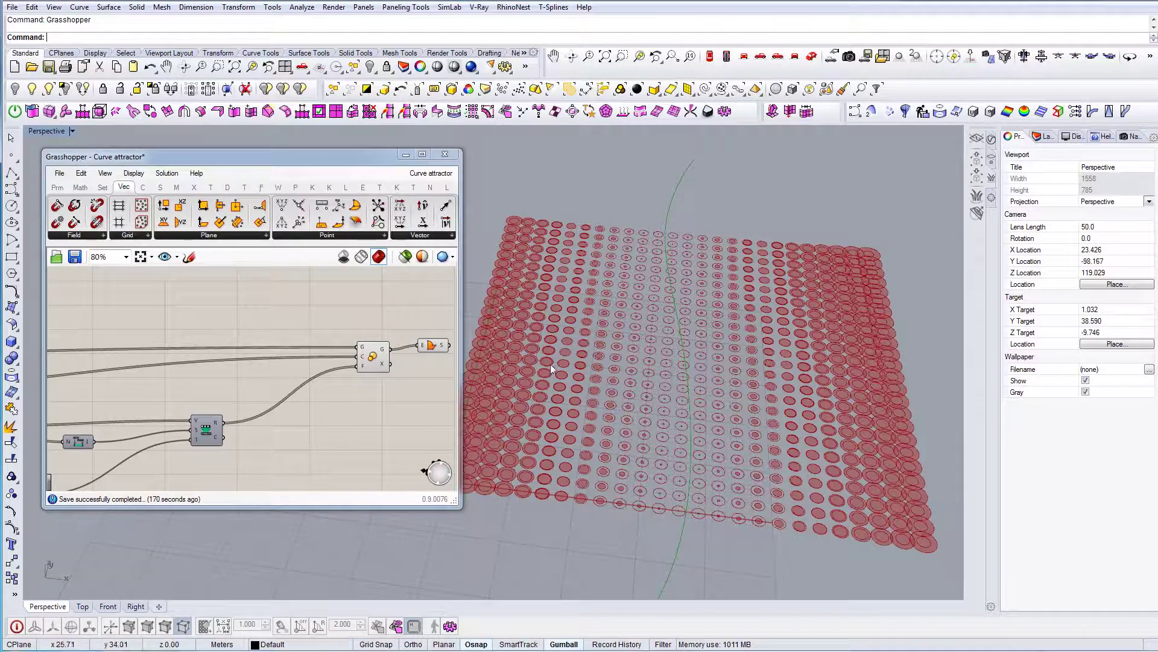
Turn off the preview of the Move component after the Holistic cross reference, hiding the original unscaled circles
right_drag(295, 390, 254, 392)
click(330, 357)
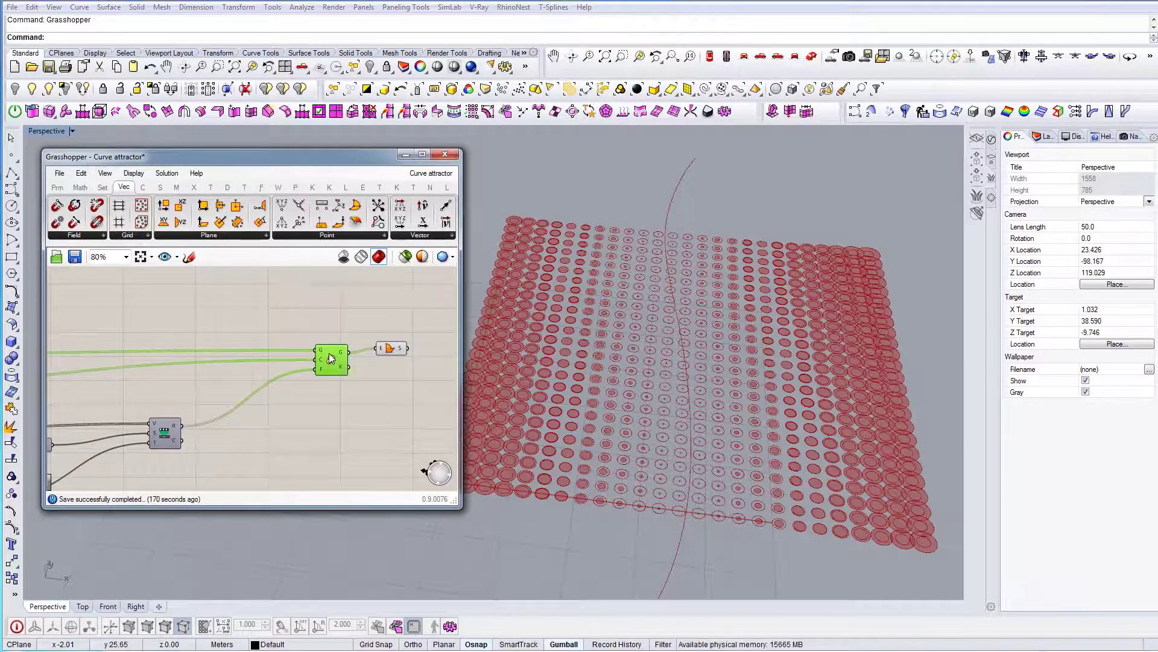
click(389, 350)
right_drag(252, 351, 396, 345)
scroll(396, 345, down, 4)
scroll(175, 364, up, 3)
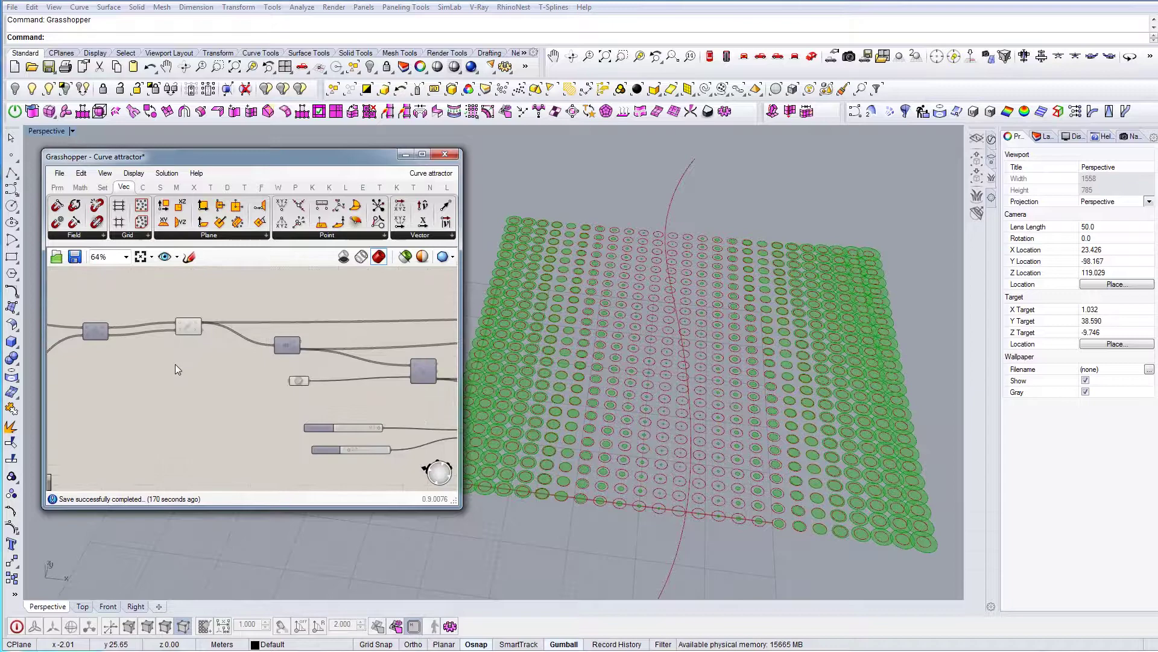
right_drag(175, 364, 202, 380)
click(214, 338)
right_click(216, 341)
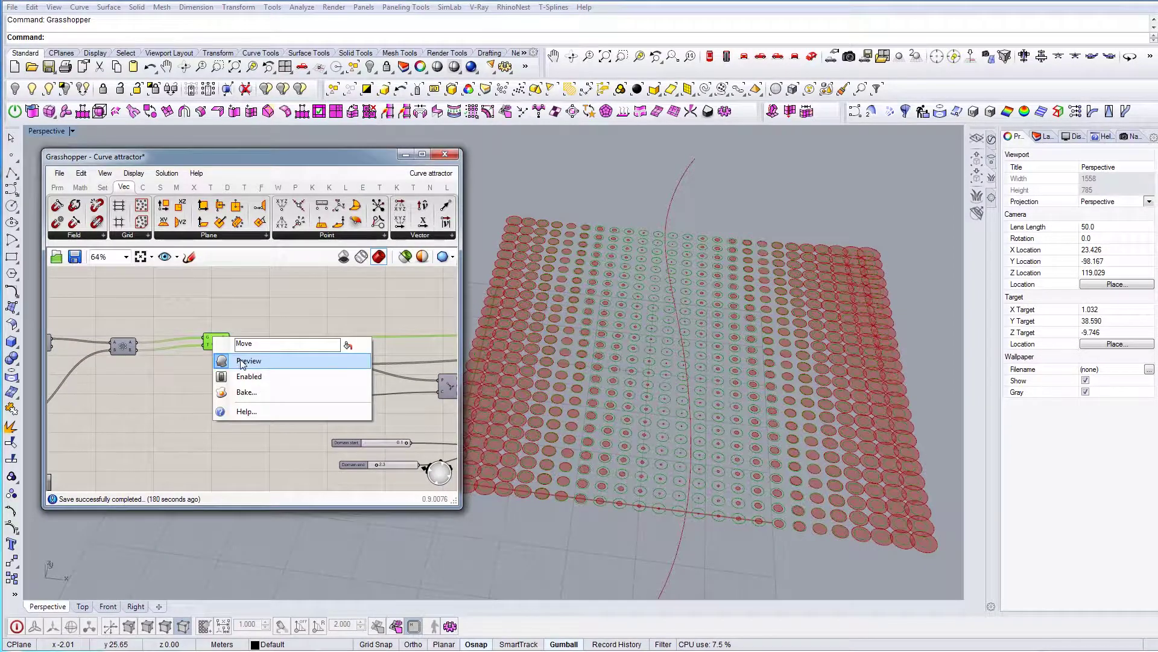
click(241, 361)
Move the attractor curve along X toward the grid's far X side, then back near the grid's Y-axis edge
mouse_move(693, 396)
right_down()
mouse_move(708, 406)
mouse_move(678, 389)
mouse_move(686, 379)
right_up()
click(687, 359)
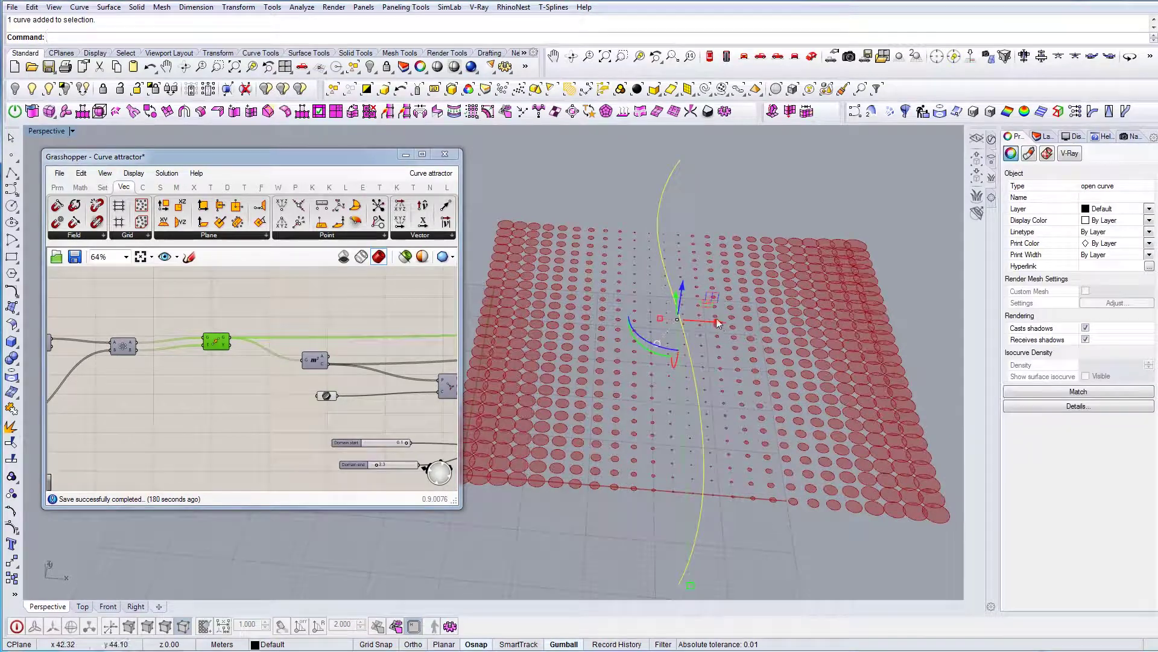
drag(715, 318, 793, 345)
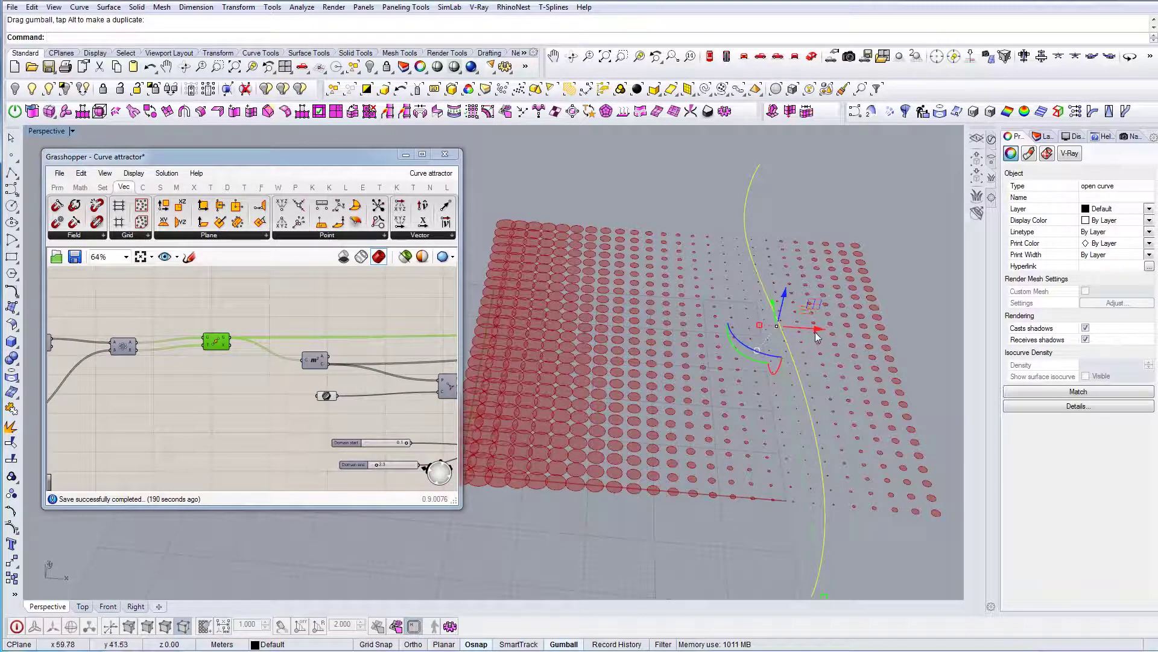
drag(818, 334, 556, 321)
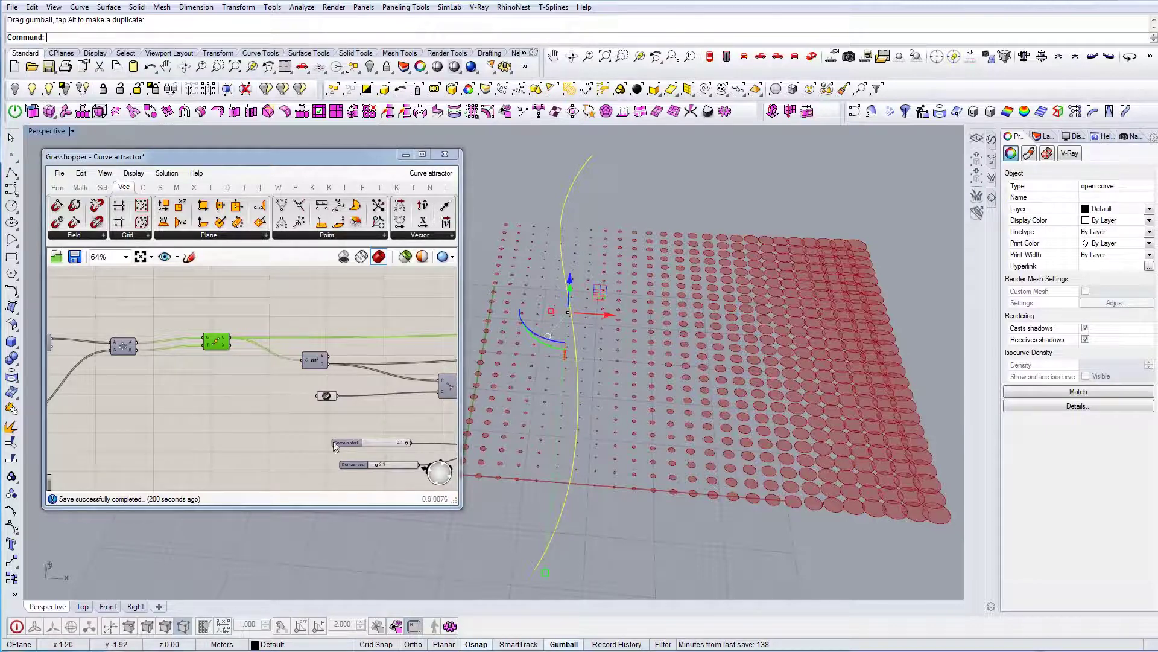
Review the Radius, Step and Count sliders and the Series and vector components that build the circle grid
right_drag(218, 414, 243, 413)
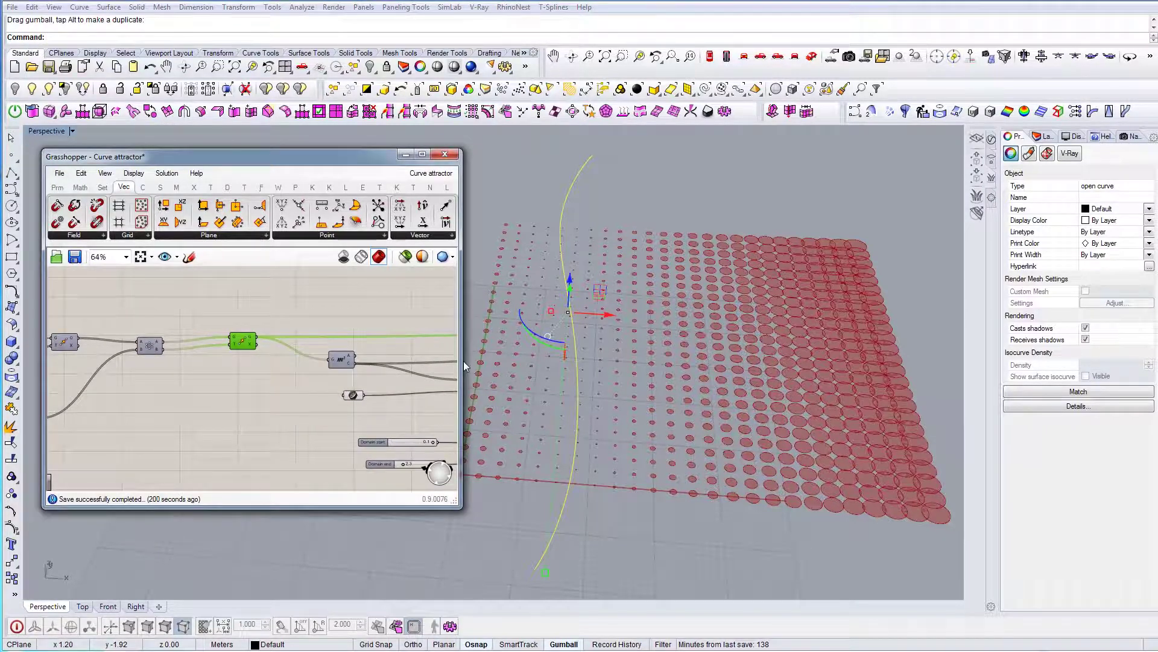
right_drag(325, 417, 295, 399)
scroll(305, 397, down, 1)
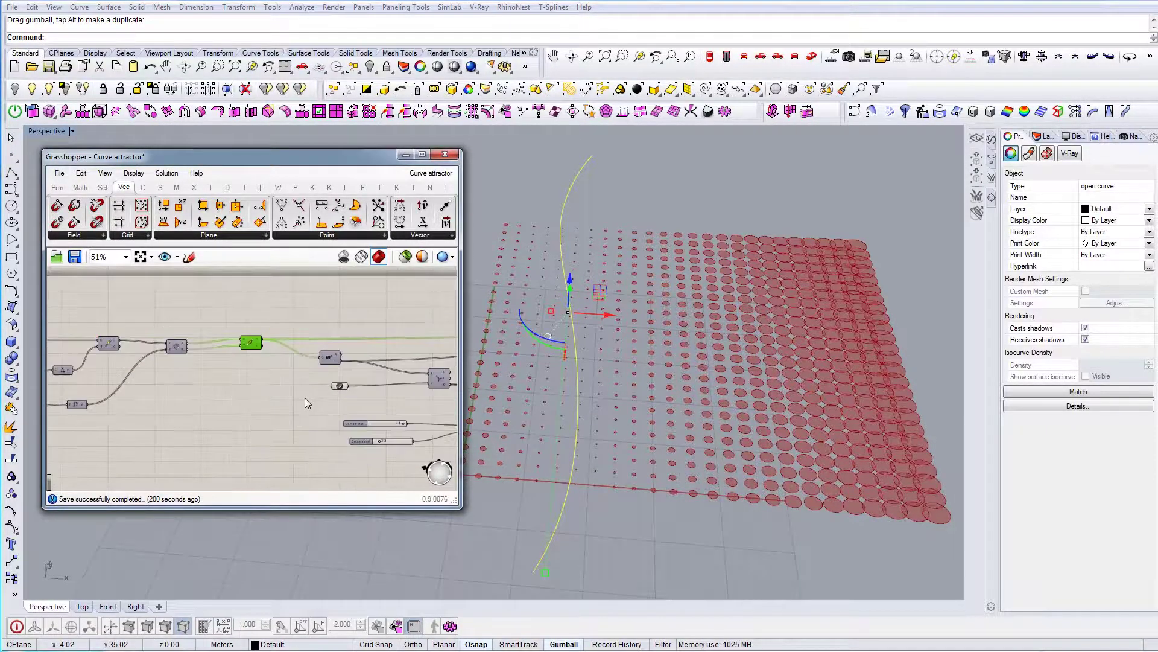
right_drag(55, 404, 292, 433)
scroll(211, 397, up, 2)
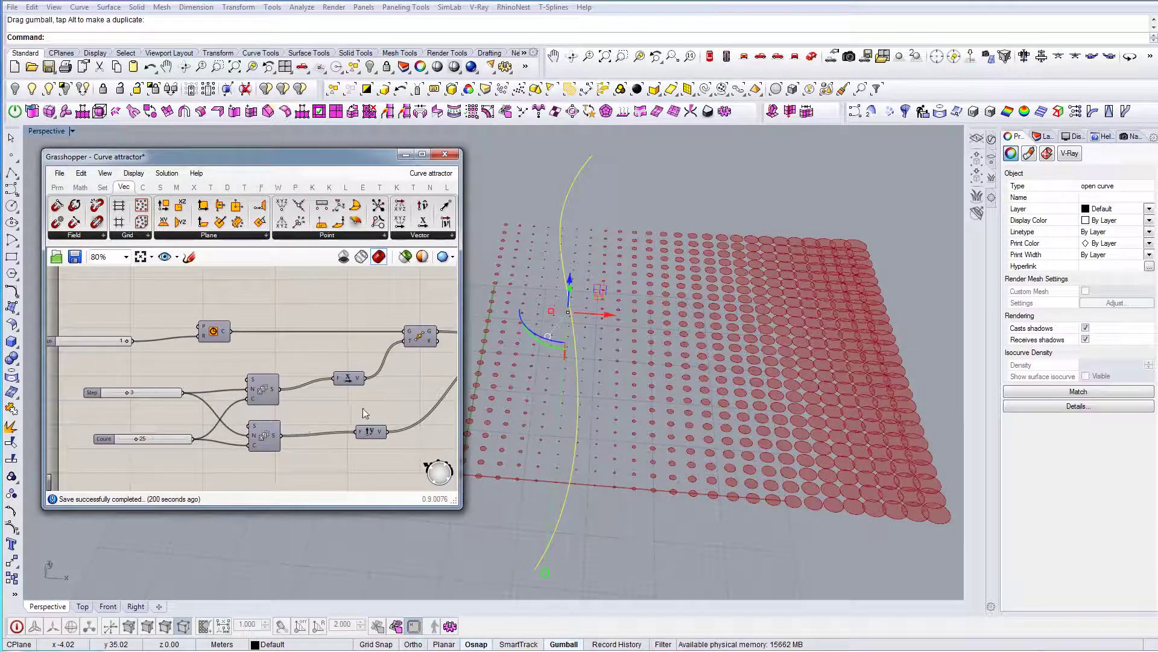
right_drag(356, 410, 327, 377)
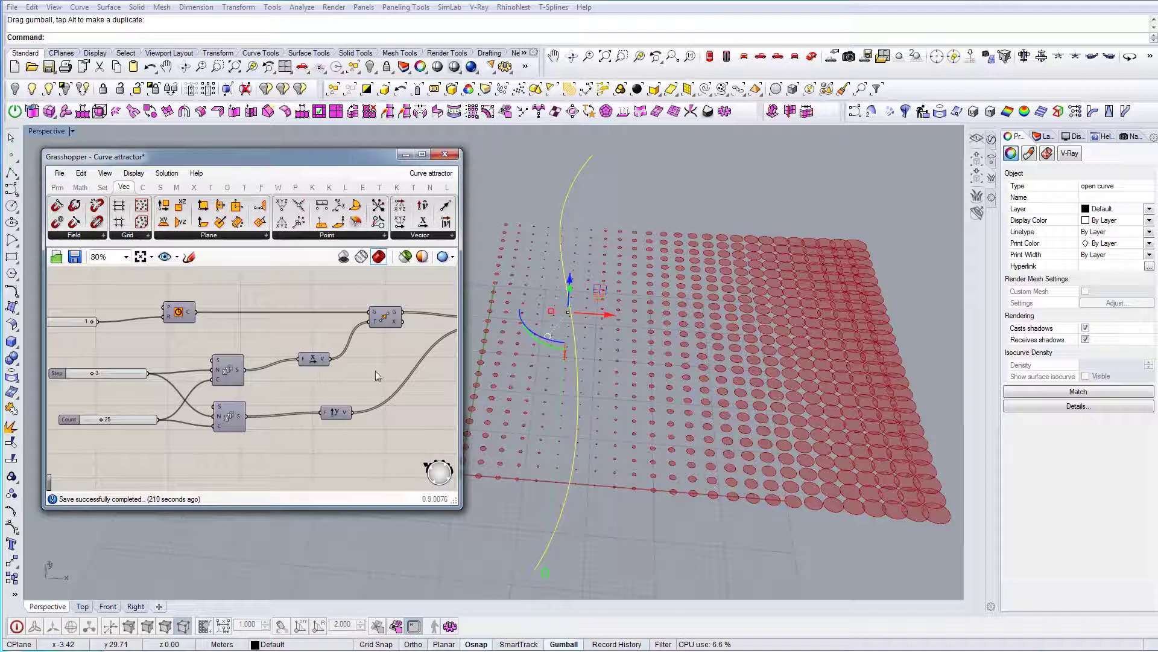
scroll(169, 403, down, 3)
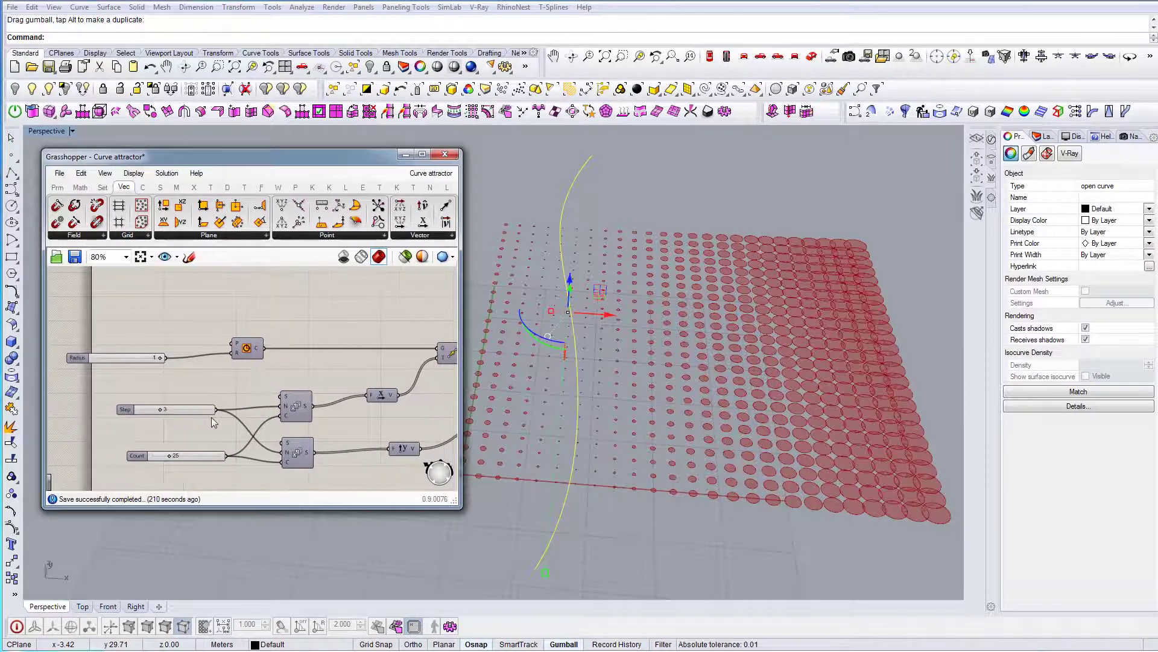
Show the attractor curve's control points and shift the ones at its far end along X toward the grid's middle
mouse_move(606, 400)
right_down()
mouse_move(626, 401)
mouse_move(616, 406)
right_up()
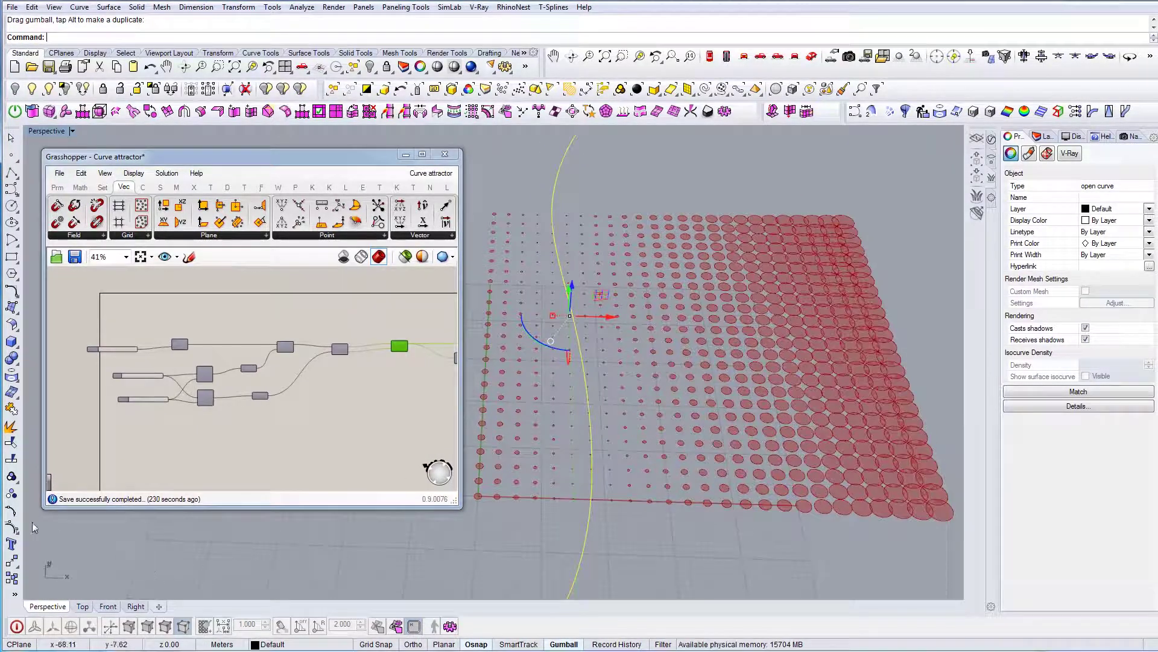
click(11, 526)
shift+right_drag(564, 218, 569, 263)
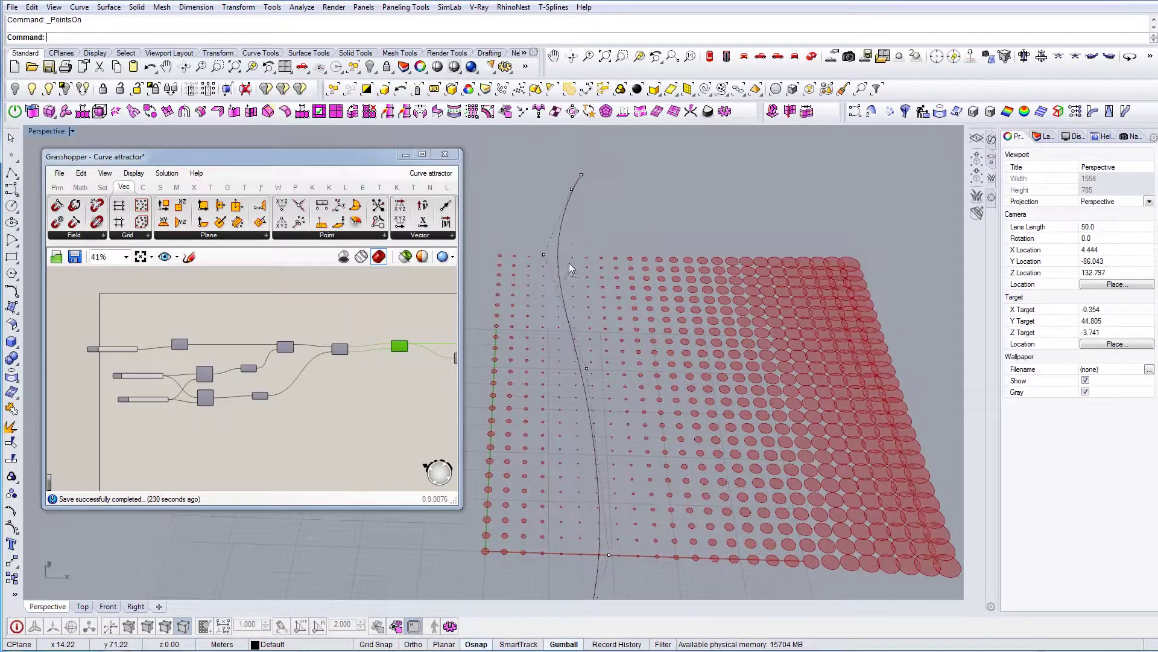
click(581, 175)
drag(602, 182, 754, 191)
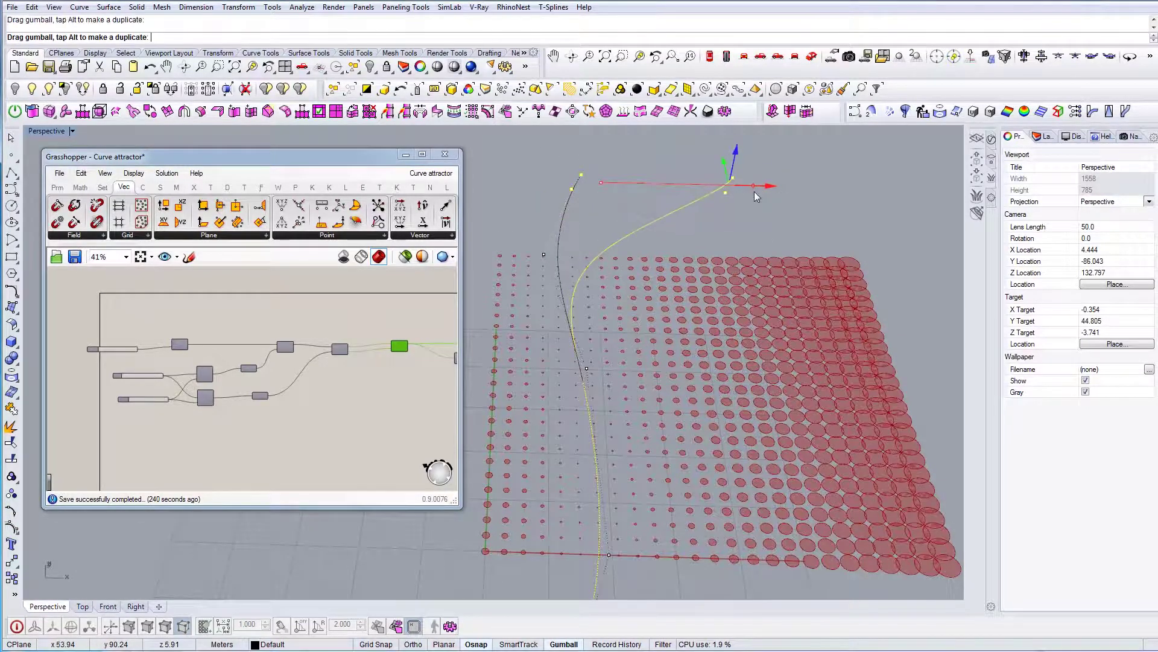
Shift the control points at the attractor curve's near end along X so that this end also bends toward the grid's middle
drag(752, 411, 724, 440)
right_drag(729, 469, 682, 379)
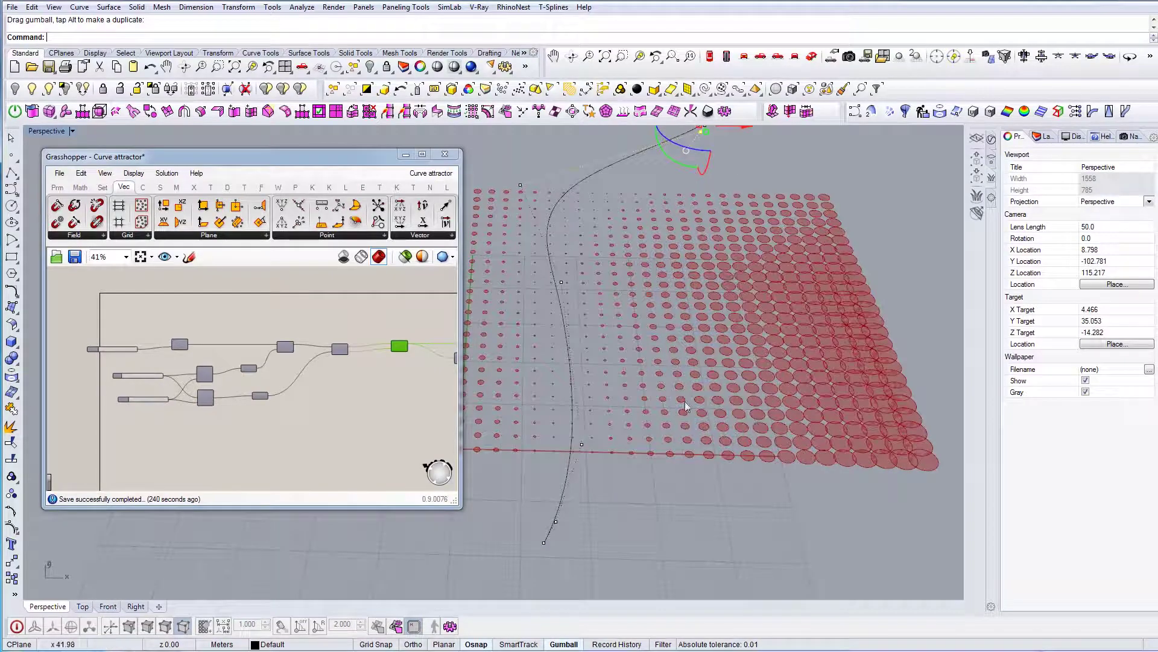
mouse_move(770, 390)
right_down()
mouse_move(737, 386)
mouse_move(779, 374)
right_up()
scroll(785, 368, down, 4)
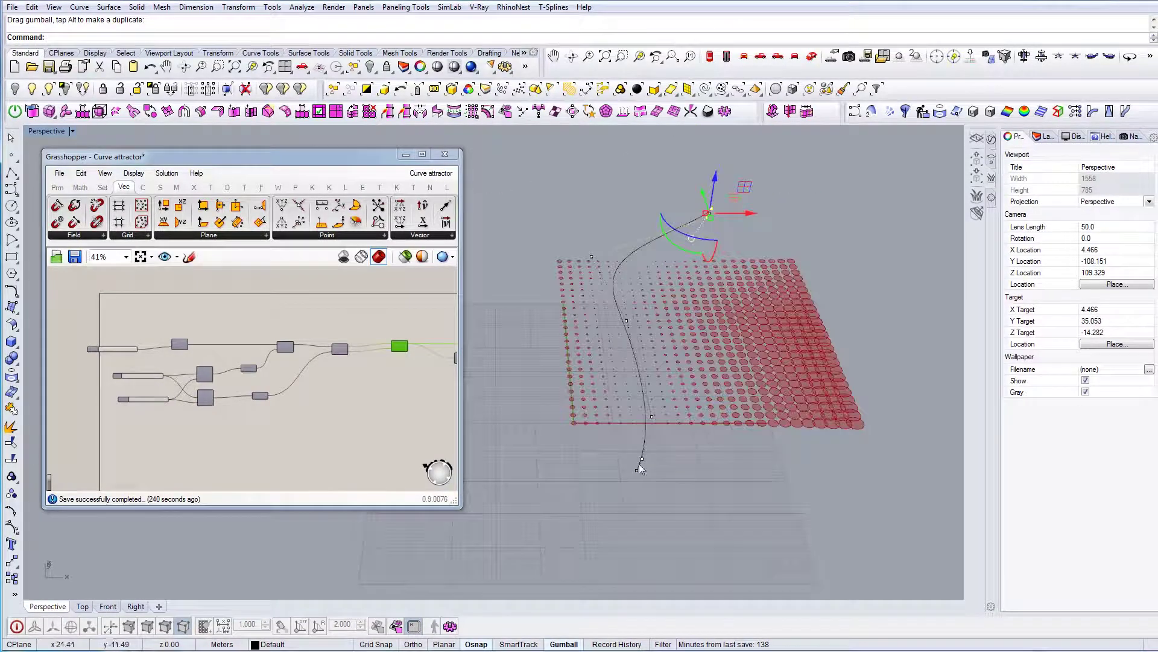
drag(617, 445, 680, 482)
right_drag(679, 484, 644, 501)
drag(624, 517, 592, 459)
drag(408, 368, 338, 386)
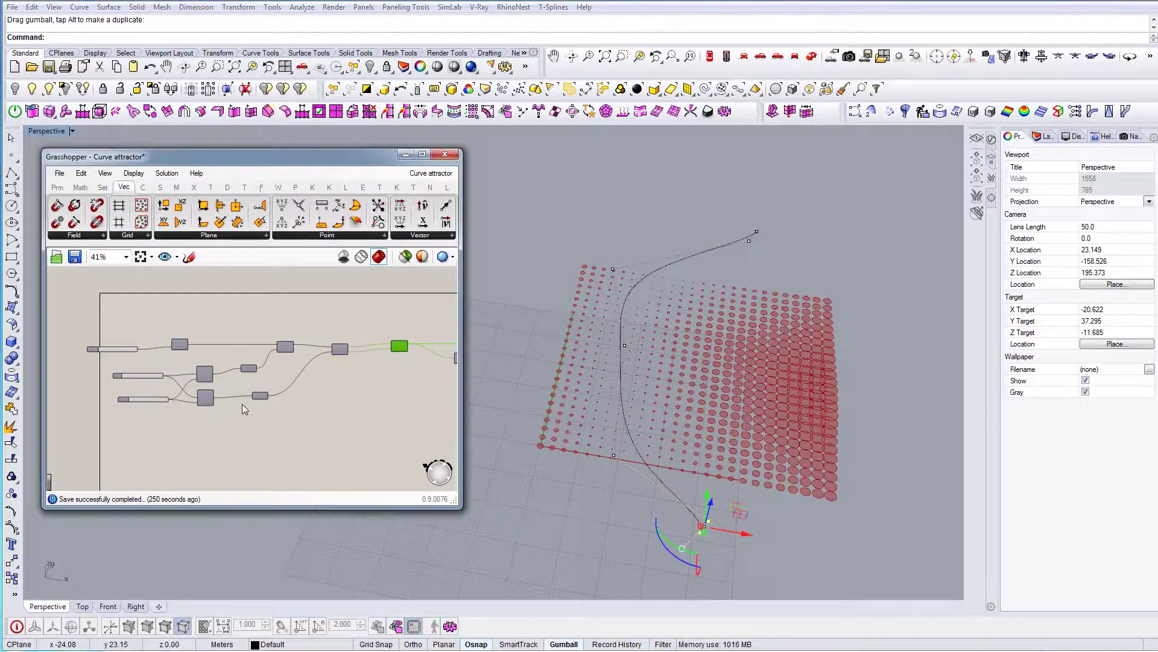
Set the Count slider of the circle grid to 30
scroll(241, 404, up, 5)
right_drag(177, 380, 306, 398)
right_drag(124, 379, 238, 410)
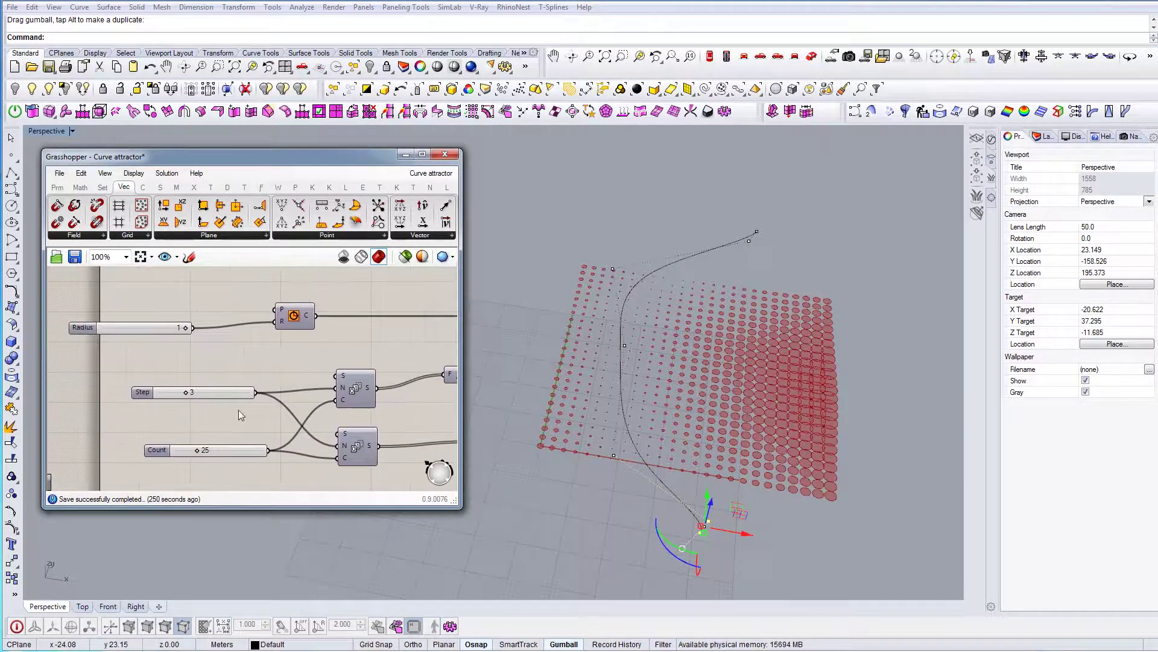
scroll(227, 422, up, 1)
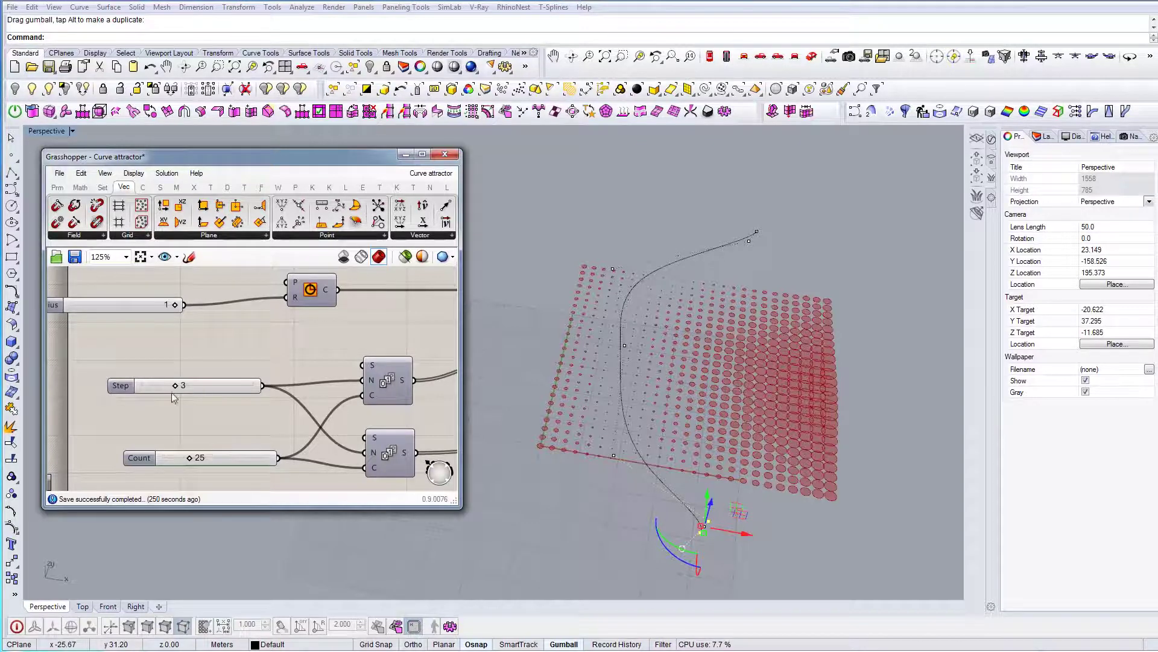
right_drag(208, 457, 192, 443)
double_click(183, 444)
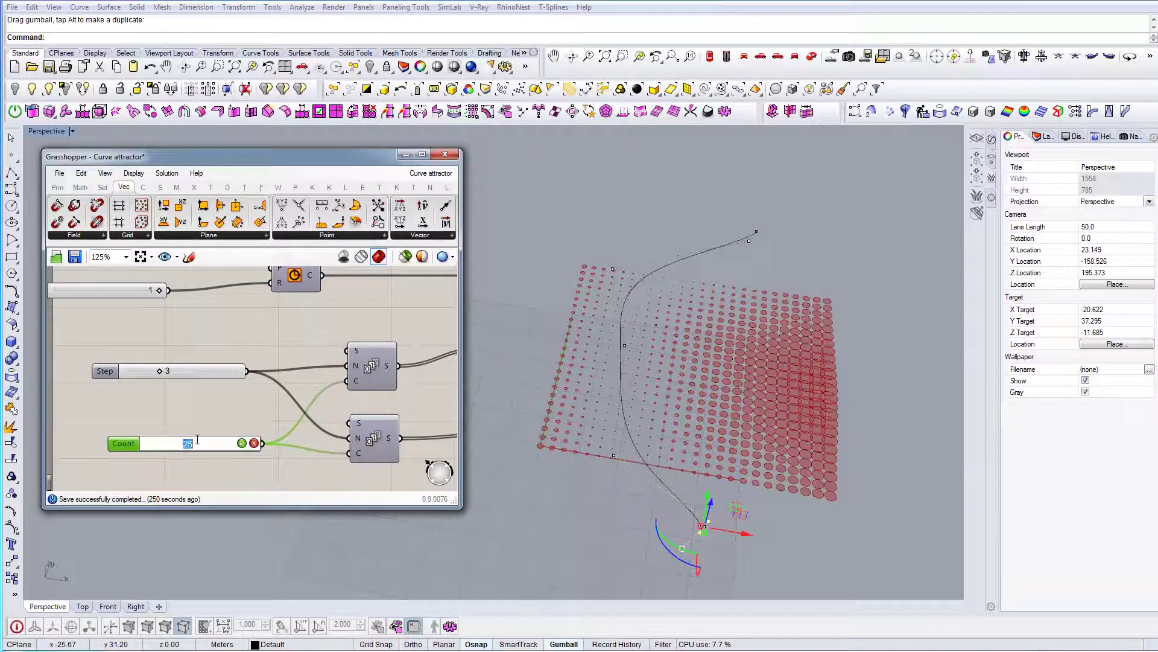
text(30)
key(Return)
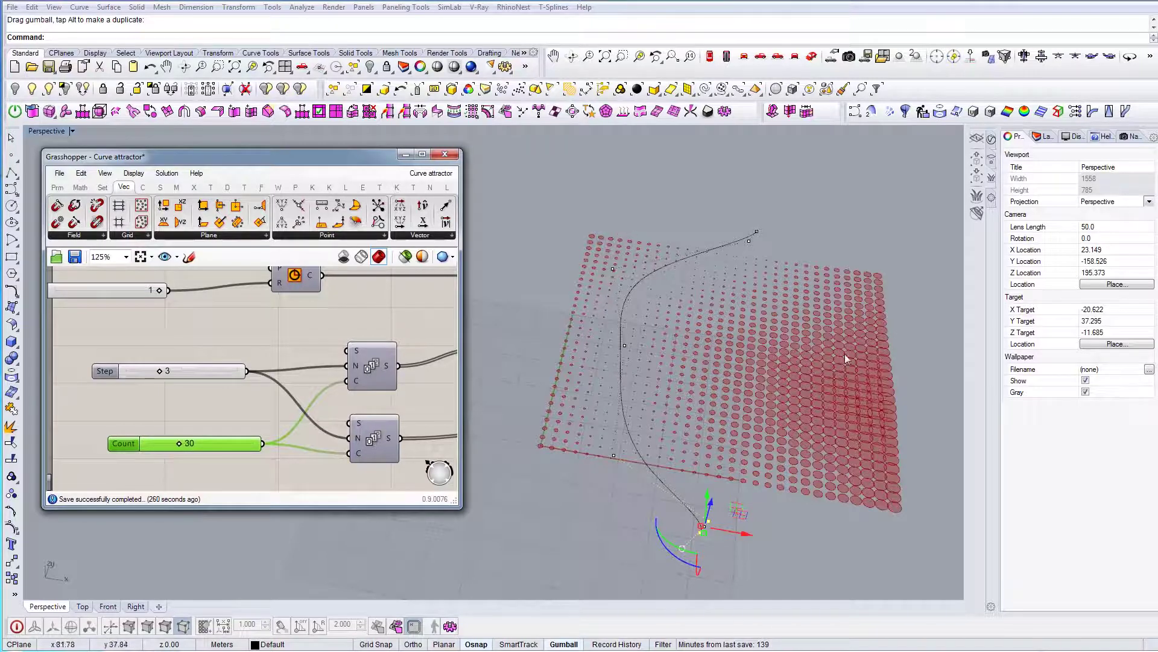
Set the Step slider to 4 to space the grid's circles farther apart
double_click(170, 371)
text(4)
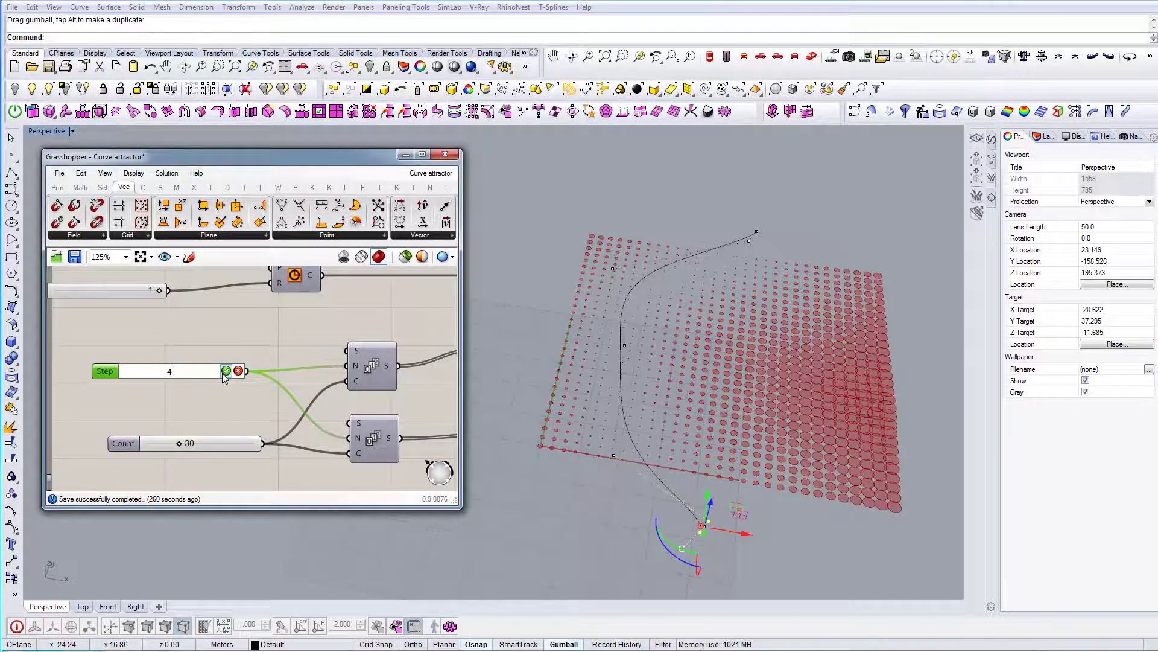
click(224, 372)
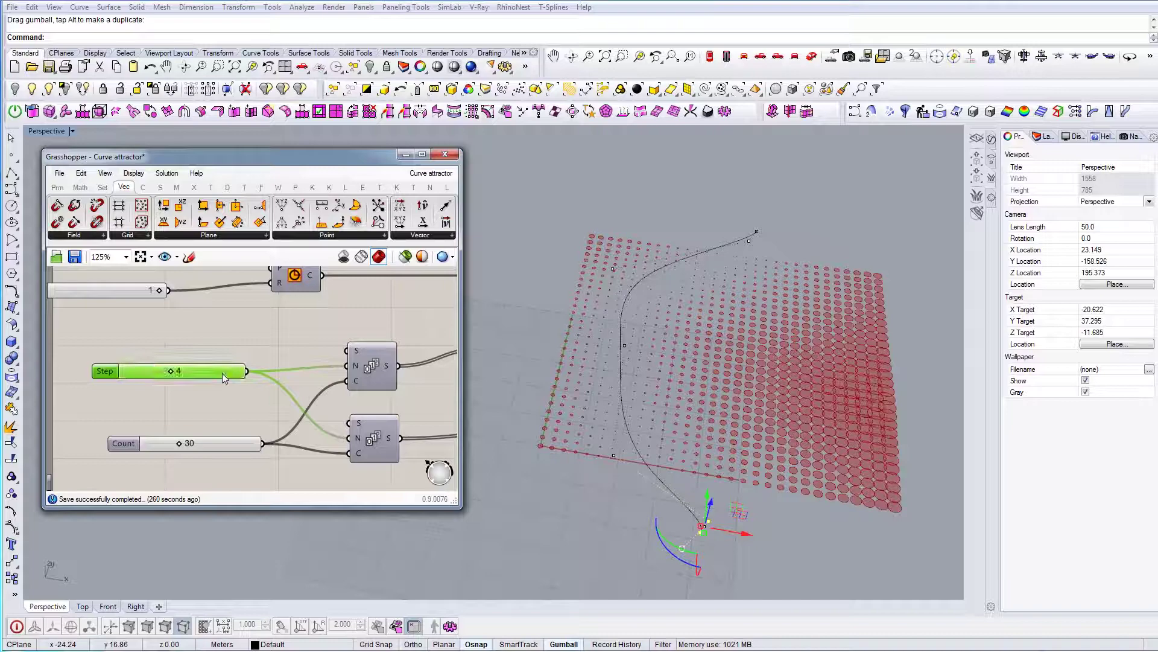
shift+right_drag(683, 345, 603, 353)
scroll(637, 350, down, 6)
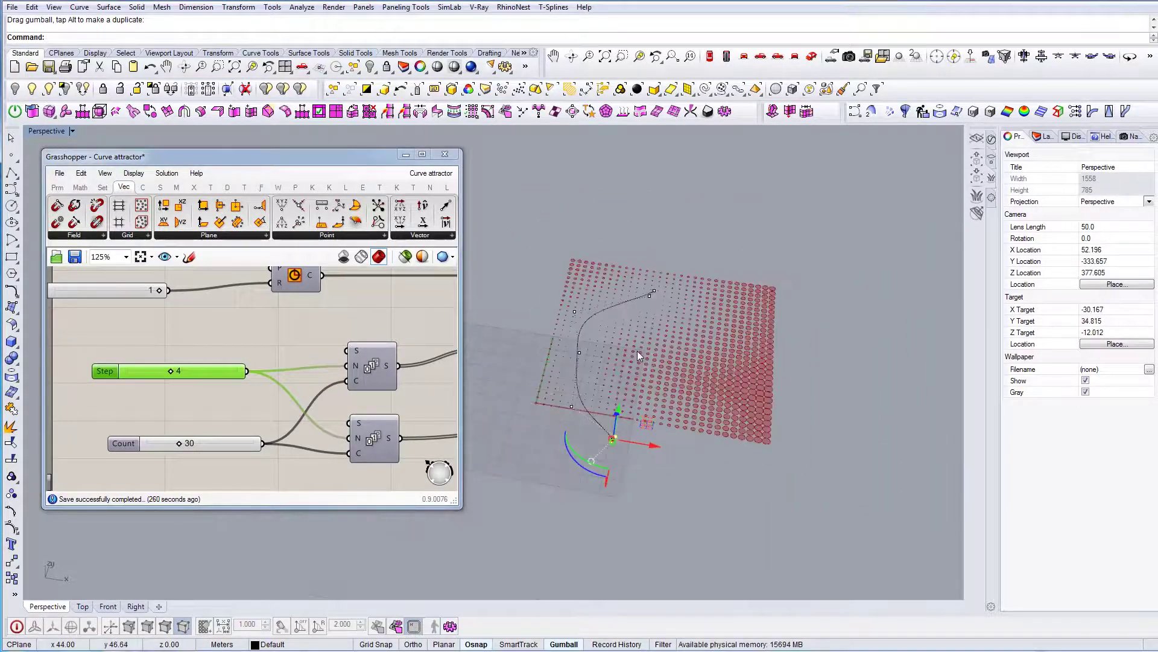
scroll(669, 361, up, 6)
mouse_move(728, 396)
right_down()
mouse_move(742, 400)
mouse_move(733, 407)
right_up()
Bake the surfaces of the Boundary component at the end of the definition onto Layer 01
right_drag(242, 336, 108, 337)
right_drag(411, 386, 180, 388)
scroll(163, 389, down, 3)
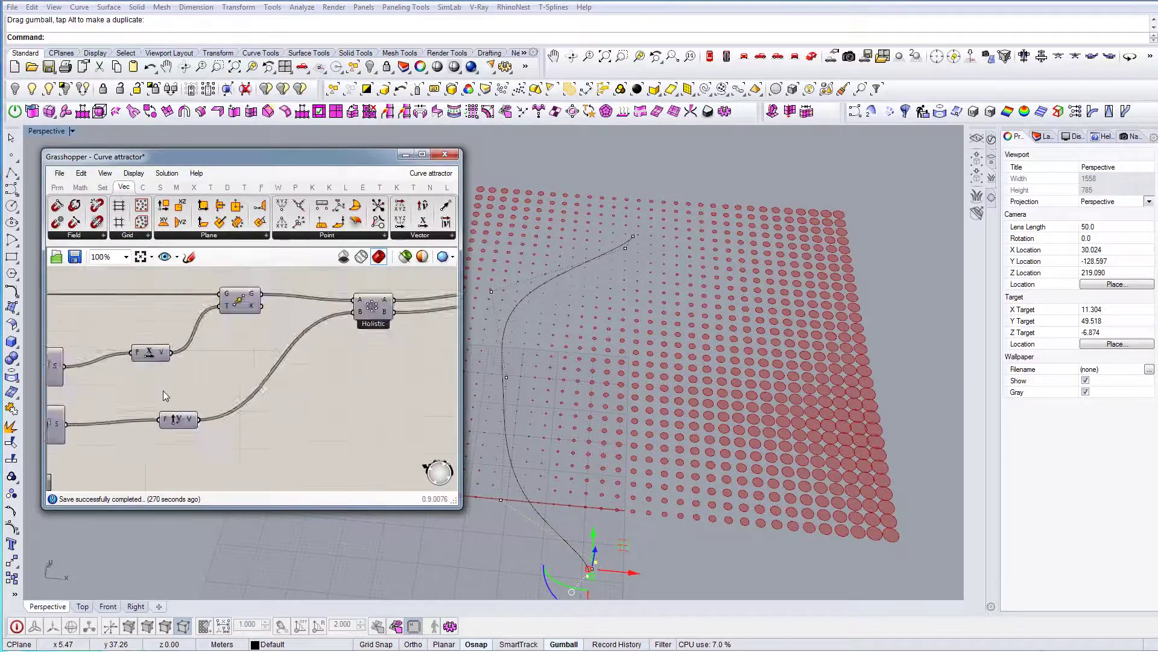
right_drag(446, 391, 342, 391)
scroll(342, 391, down, 2)
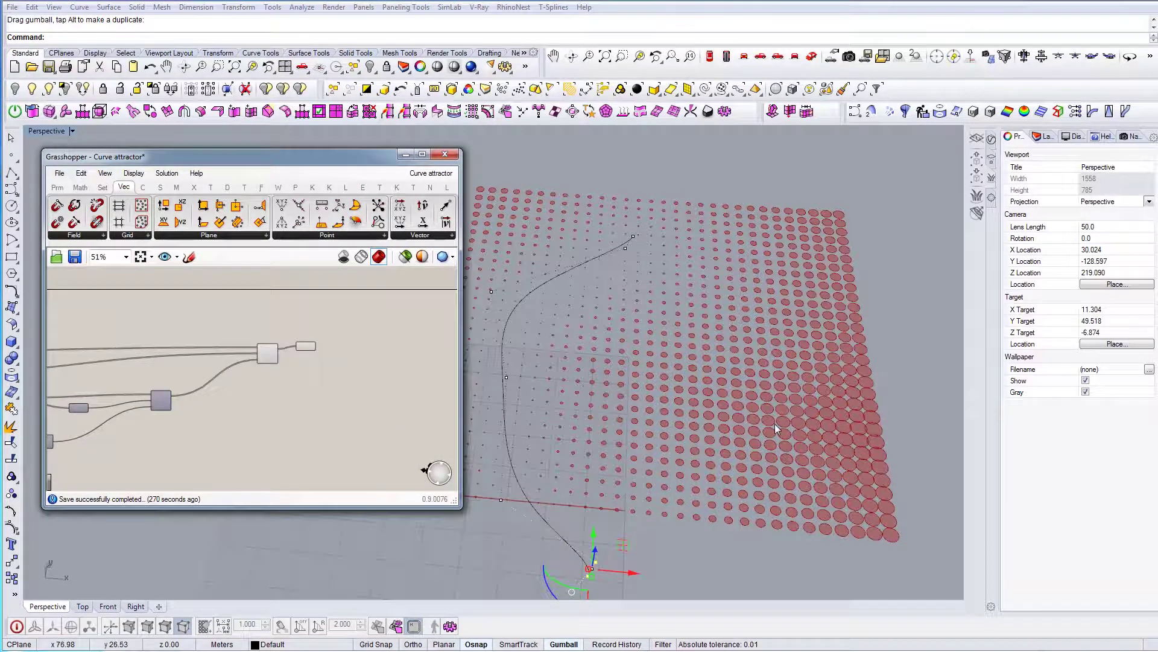
scroll(323, 373, up, 7)
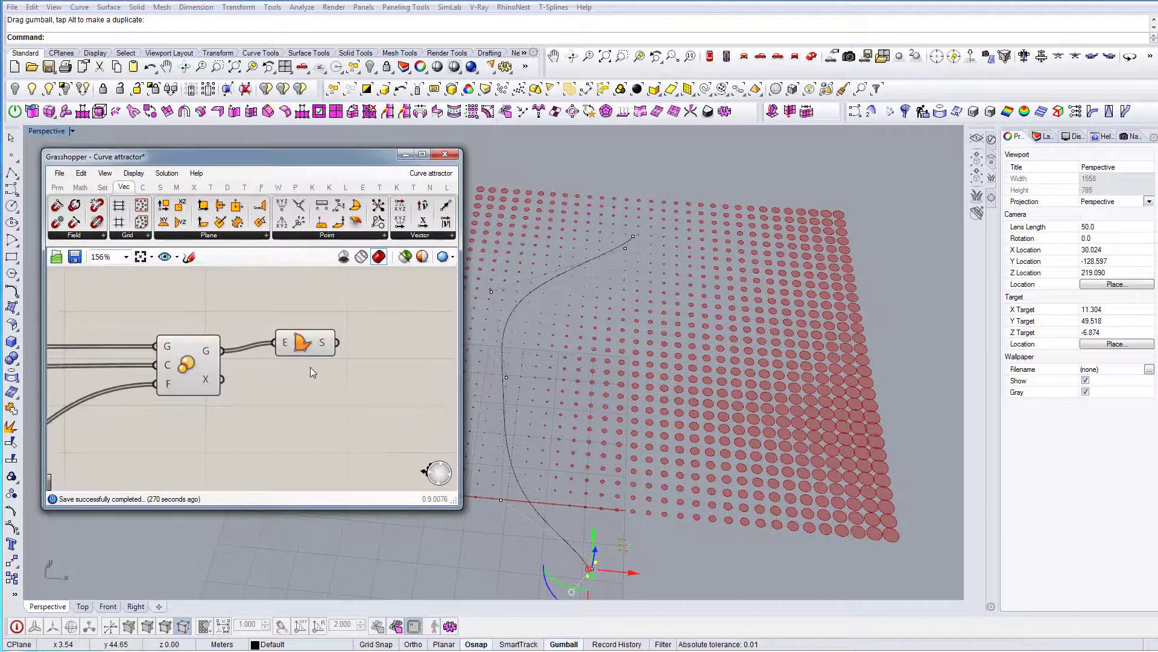
click(302, 350)
right_click(302, 350)
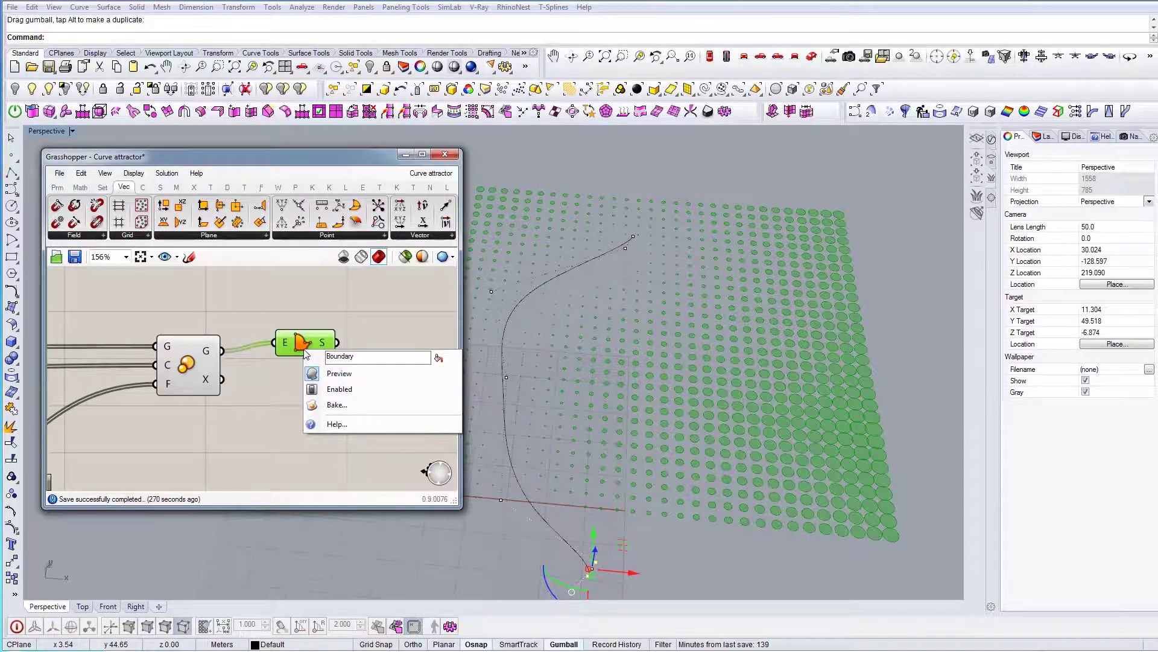
click(336, 405)
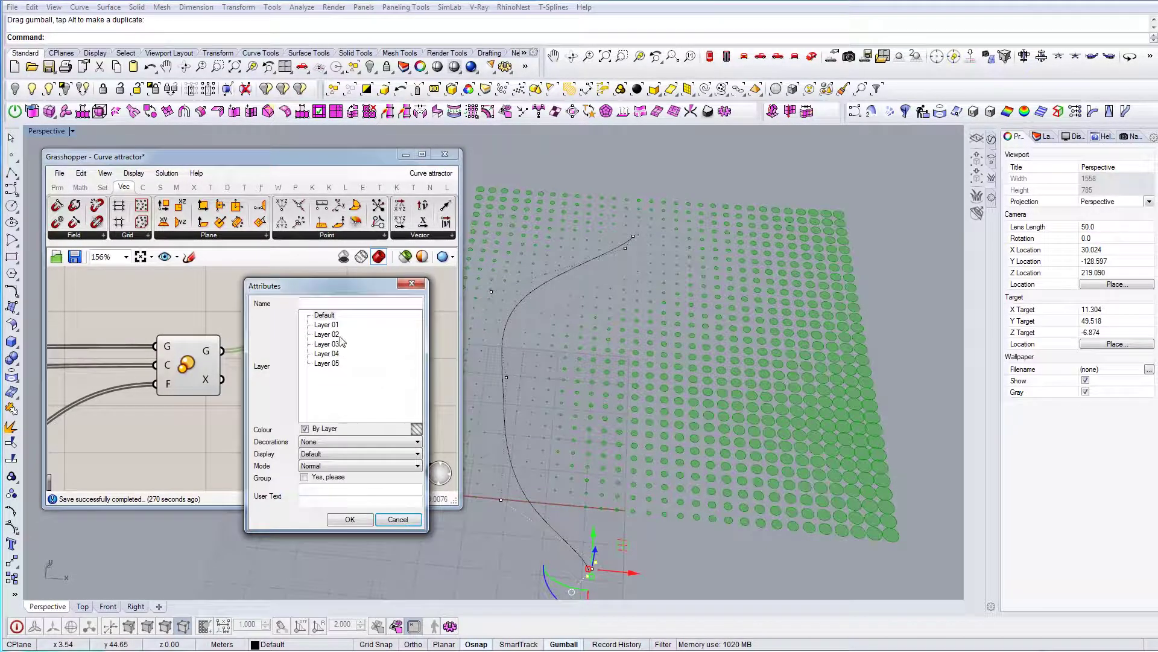
click(324, 326)
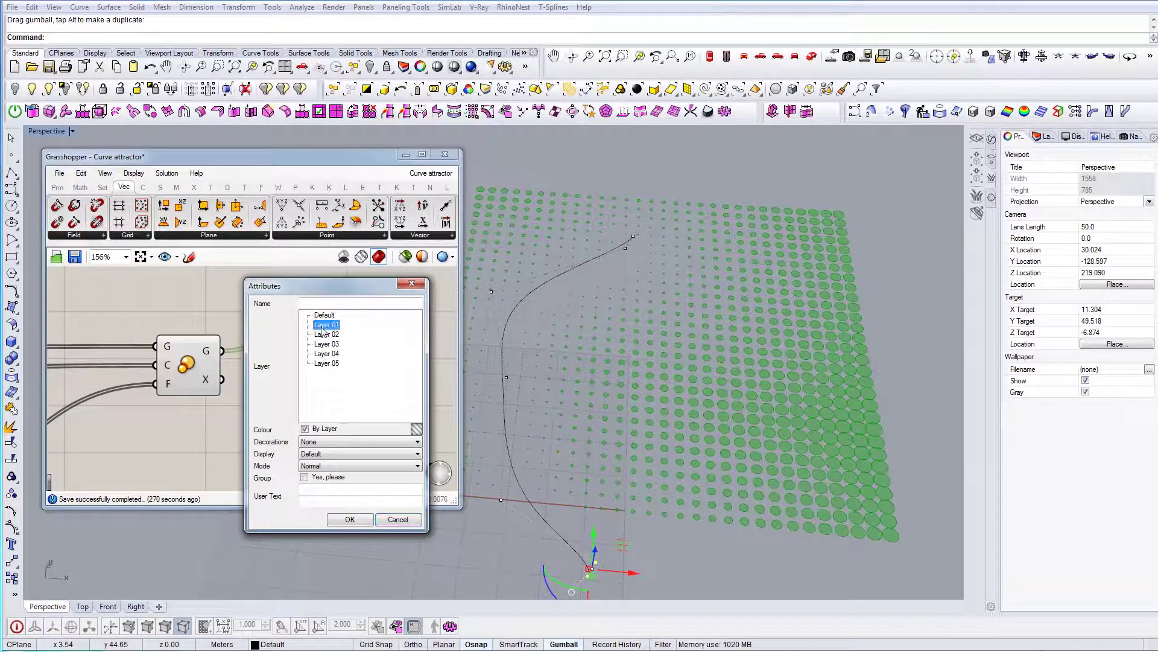
click(350, 520)
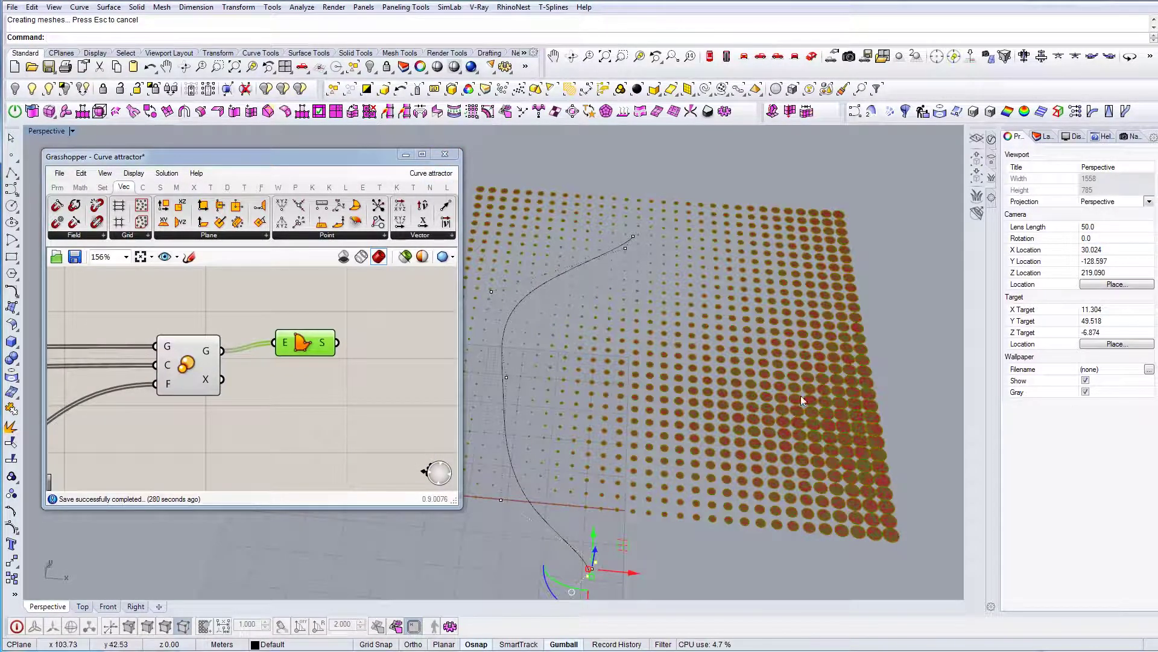
Close the Grasshopper window and ungroup the baked circle surfaces so that single circles can be selected
click(444, 155)
right_drag(769, 394, 795, 433)
click(796, 432)
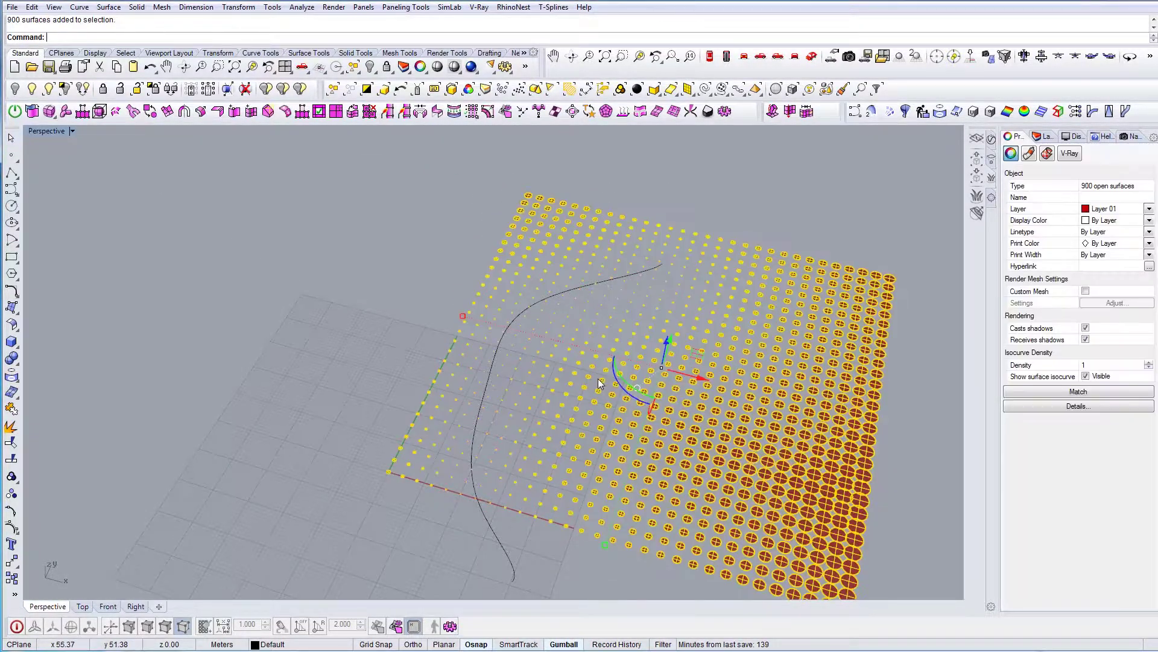
scroll(795, 432, down, 3)
right_drag(658, 404, 703, 387)
scroll(702, 392, up, 5)
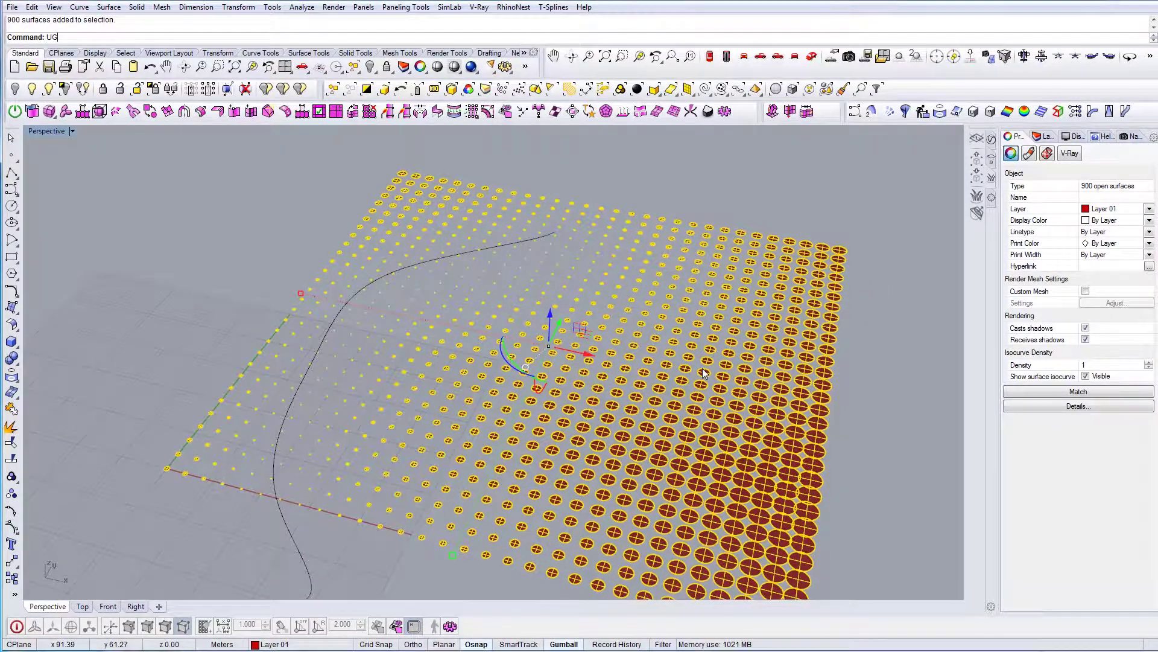
click(742, 423)
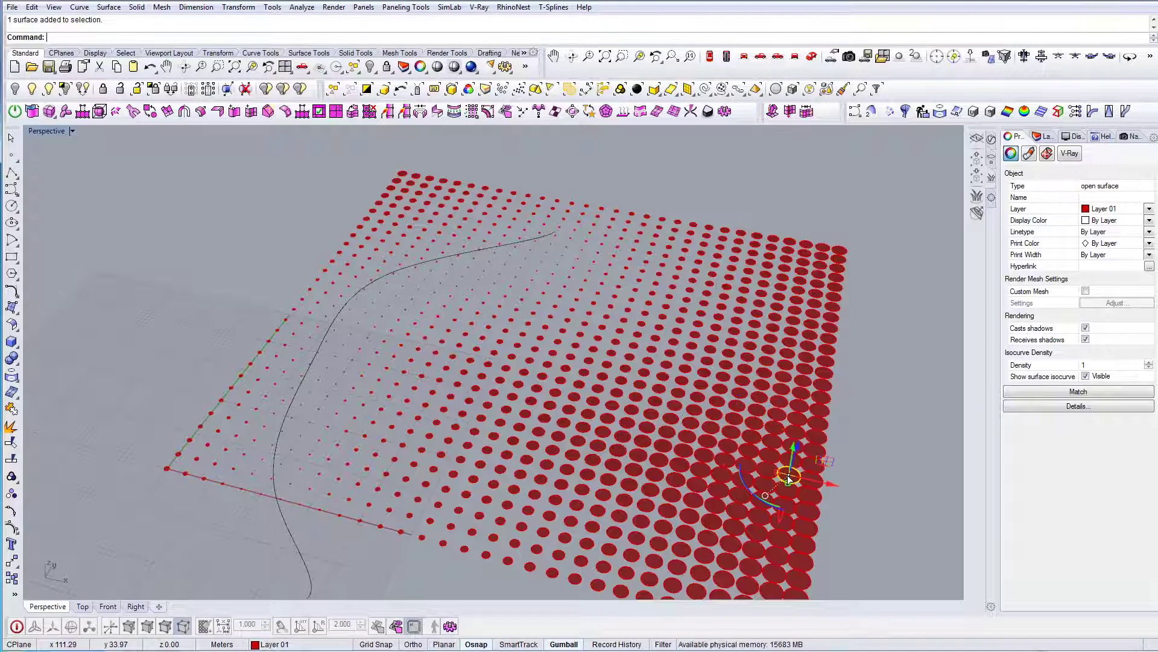
Extrude a block of the large circle surfaces at the grid's near far-X corner upward into cylinders with ExtrudeSrf
right_drag(743, 424, 614, 362)
drag(614, 358, 612, 356)
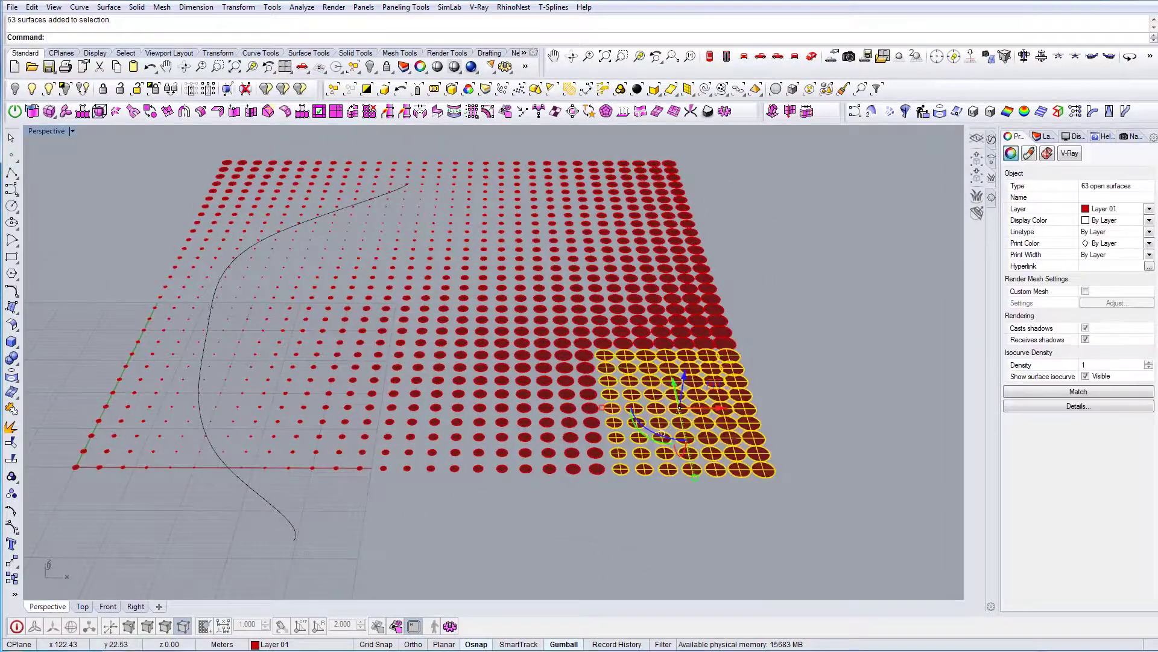
text(ExtrudeSrf)
key(Return)
click(825, 350)
click(844, 365)
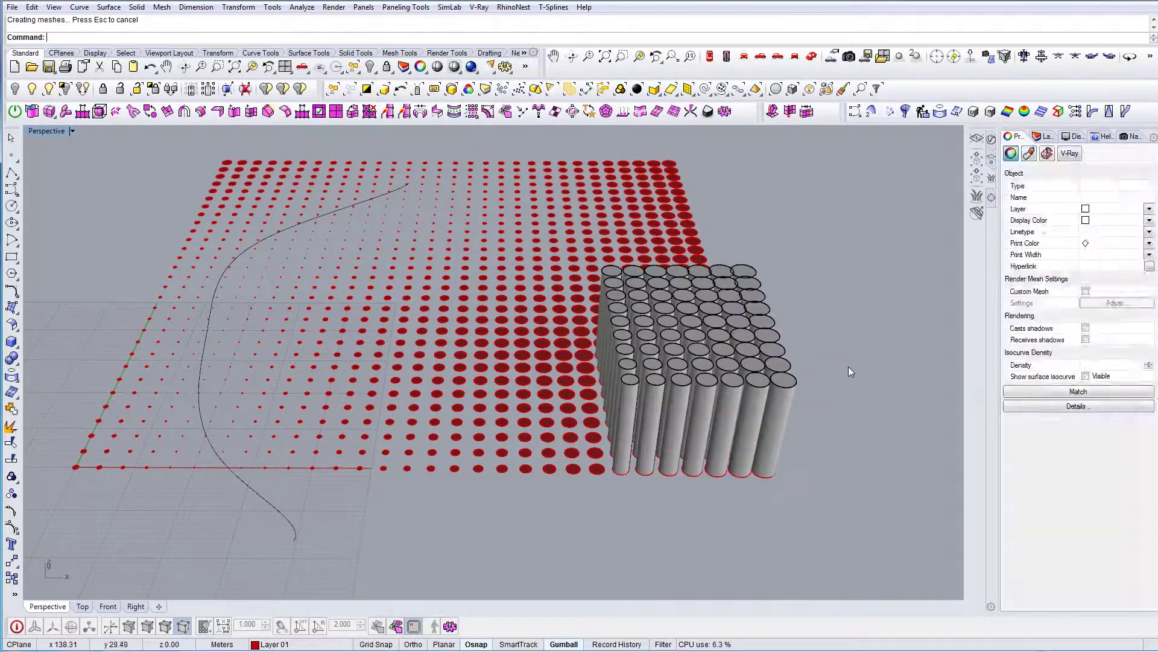
Undo the extrusion of the corner circles and look over the flat circle grid
key(ctrl+z)
right_drag(829, 361, 533, 303)
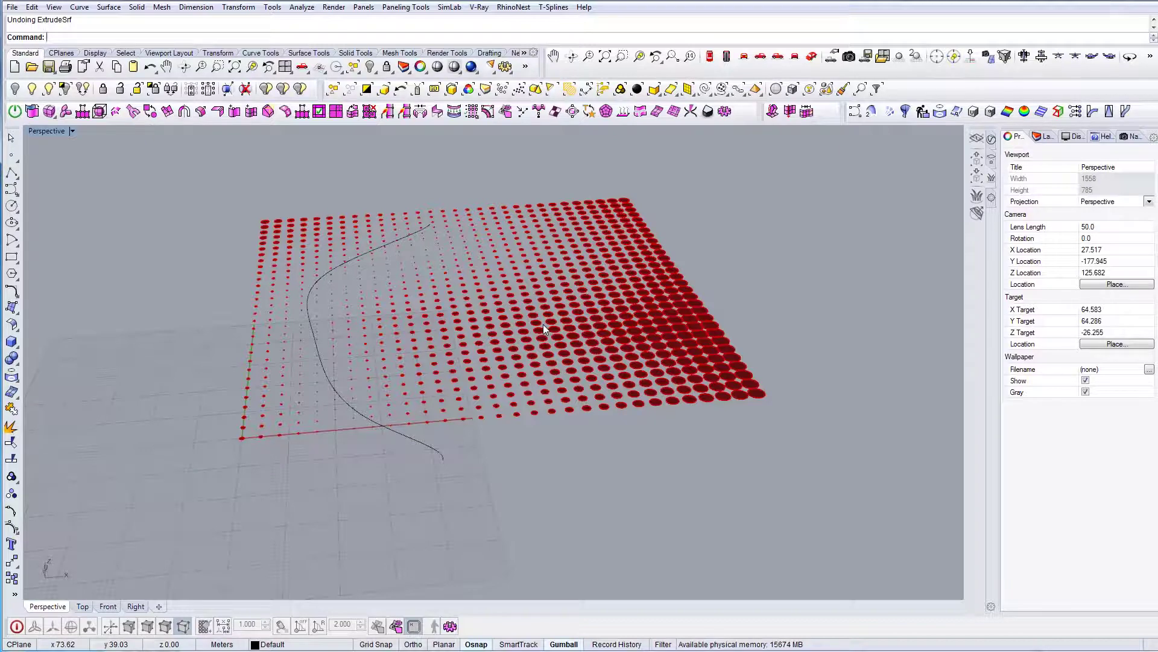
right_drag(701, 324, 534, 384)
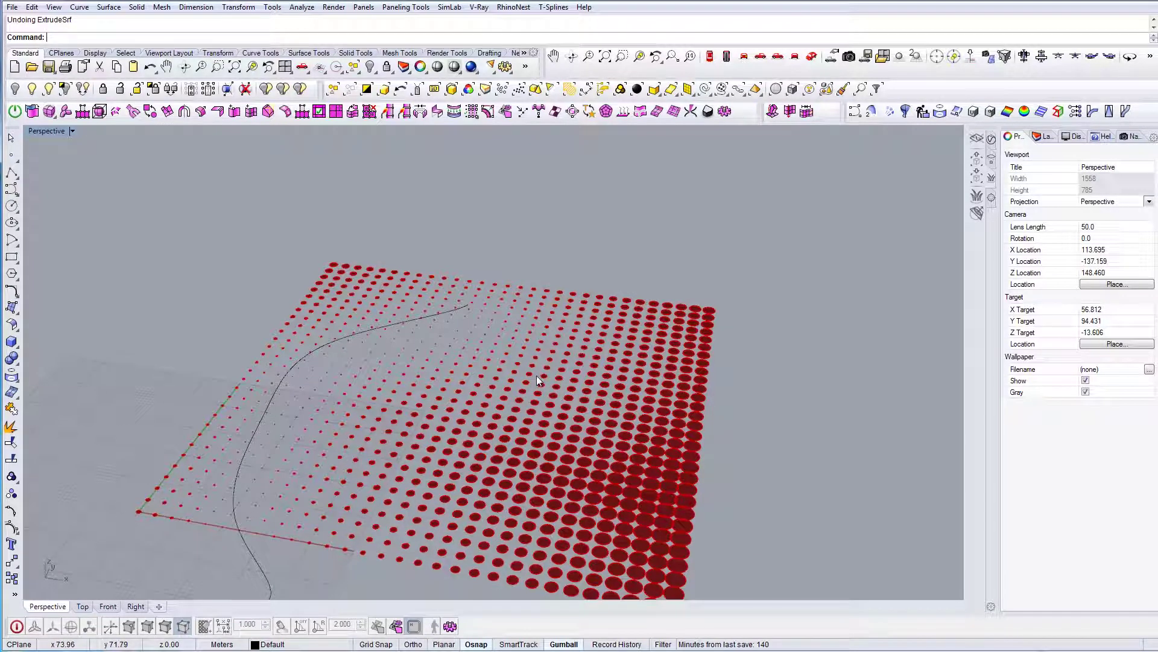